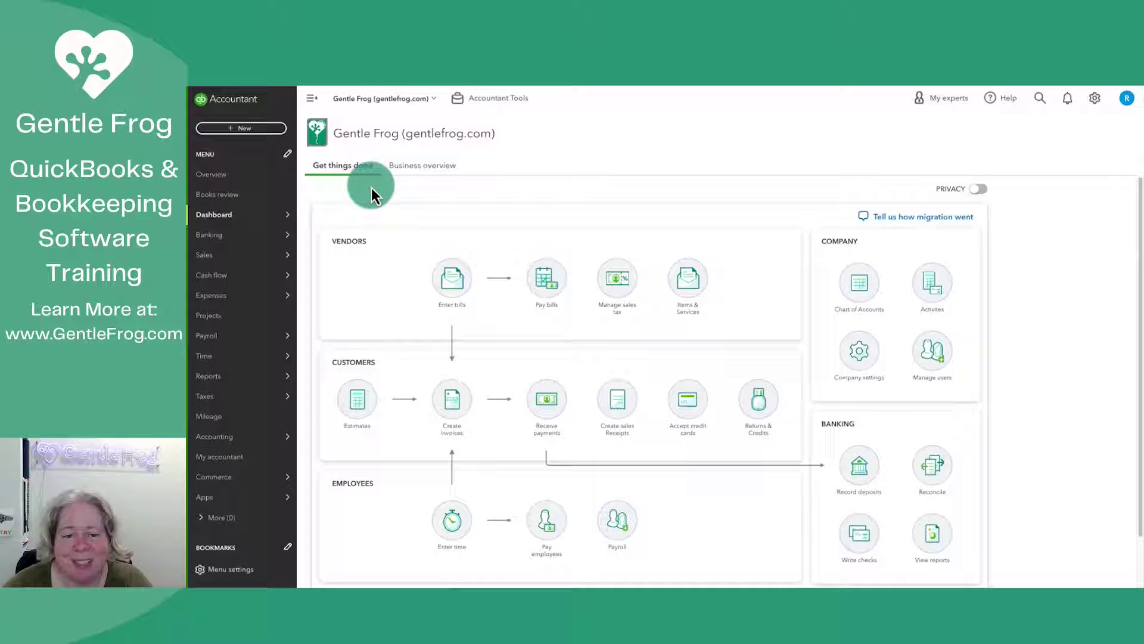
# Step: Go to Budgeting from the gear menu and start a new FY 2023 profit and loss budget
pyautogui.click(1096, 100)
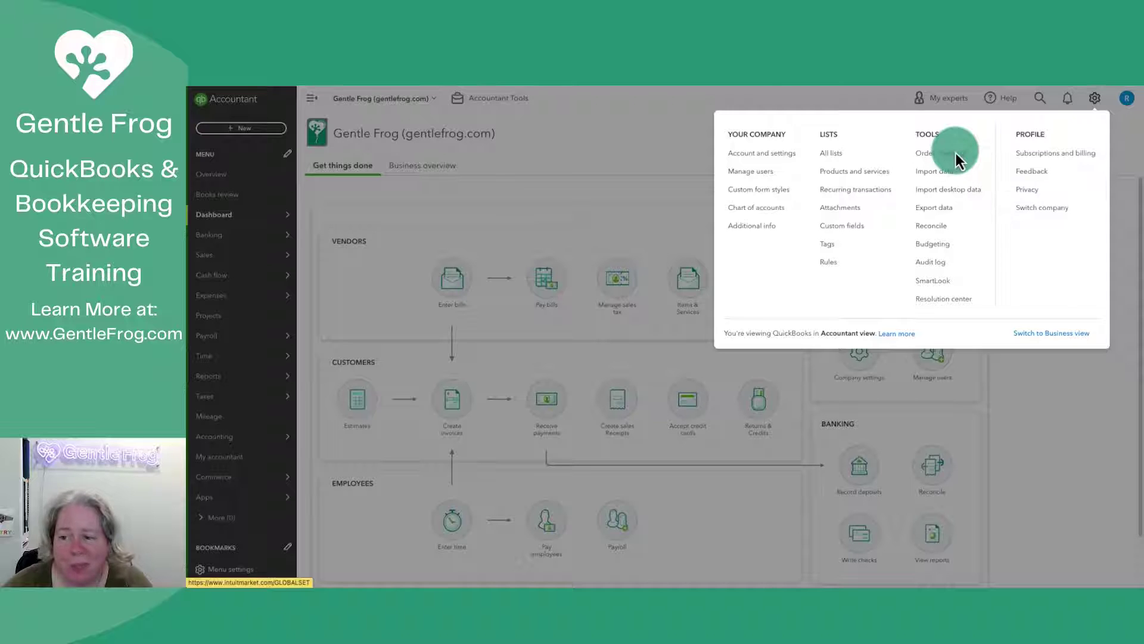
pyautogui.click(941, 249)
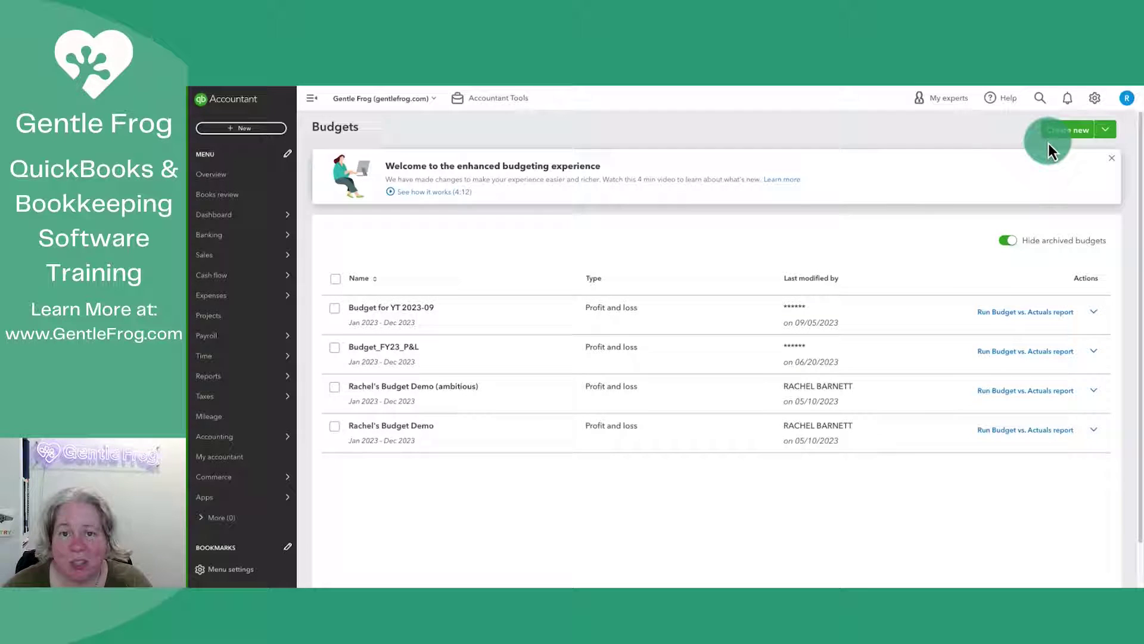
pyautogui.click(1067, 135)
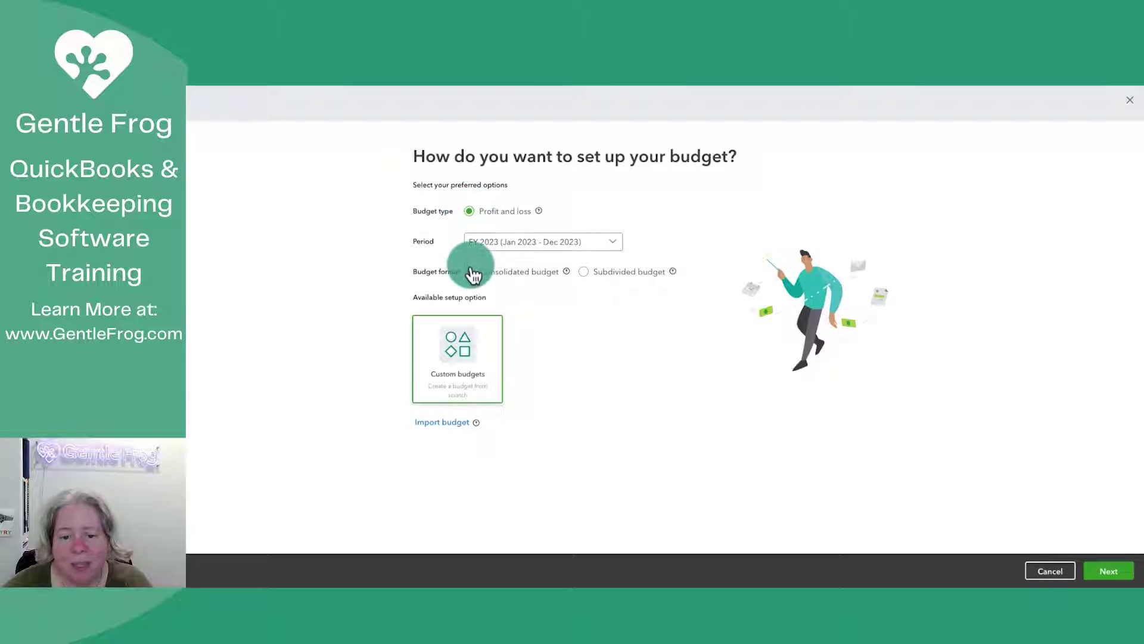
# Step: Subdivide the budget by Class for Commercial Ex 1 and continue to the monthly grid
pyautogui.click(584, 273)
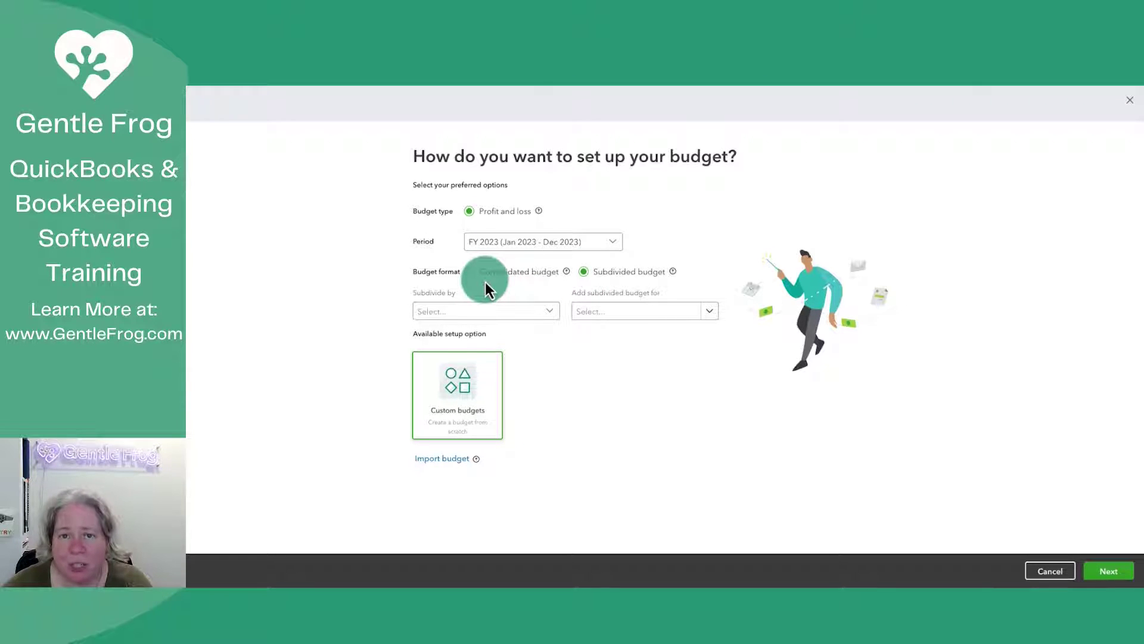
pyautogui.click(532, 310)
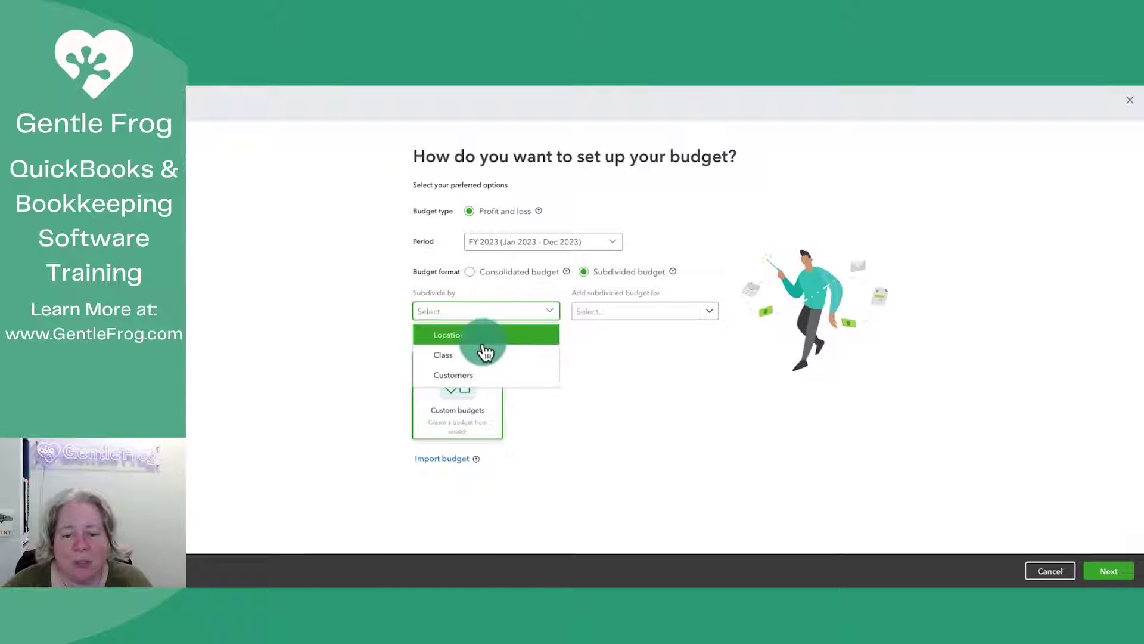
pyautogui.click(451, 358)
pyautogui.click(645, 316)
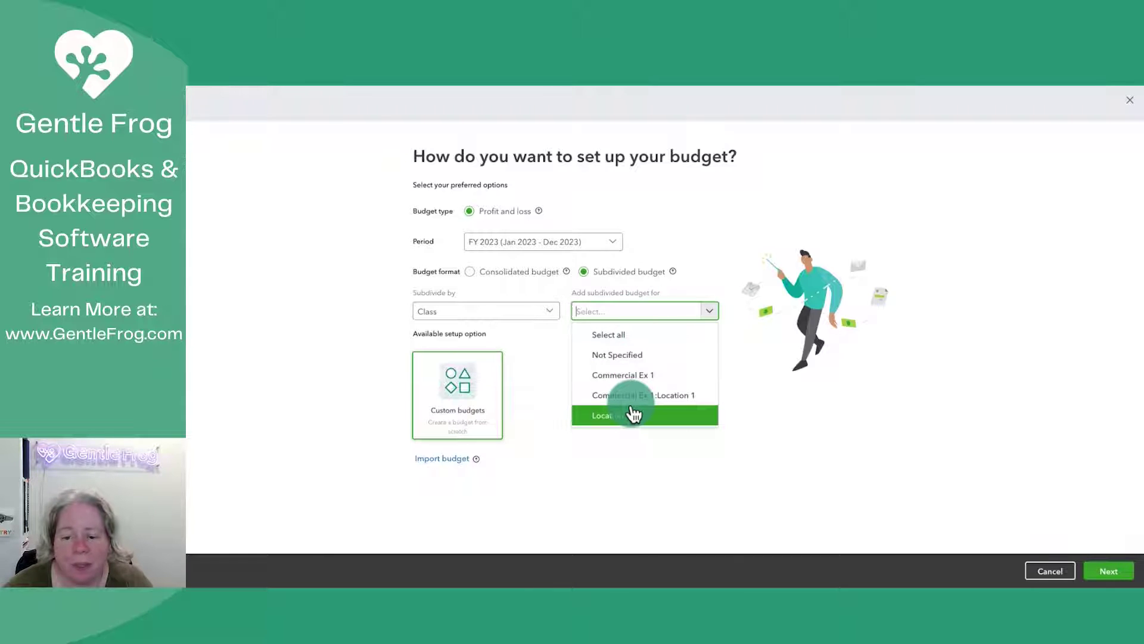
pyautogui.click(632, 376)
pyautogui.click(828, 420)
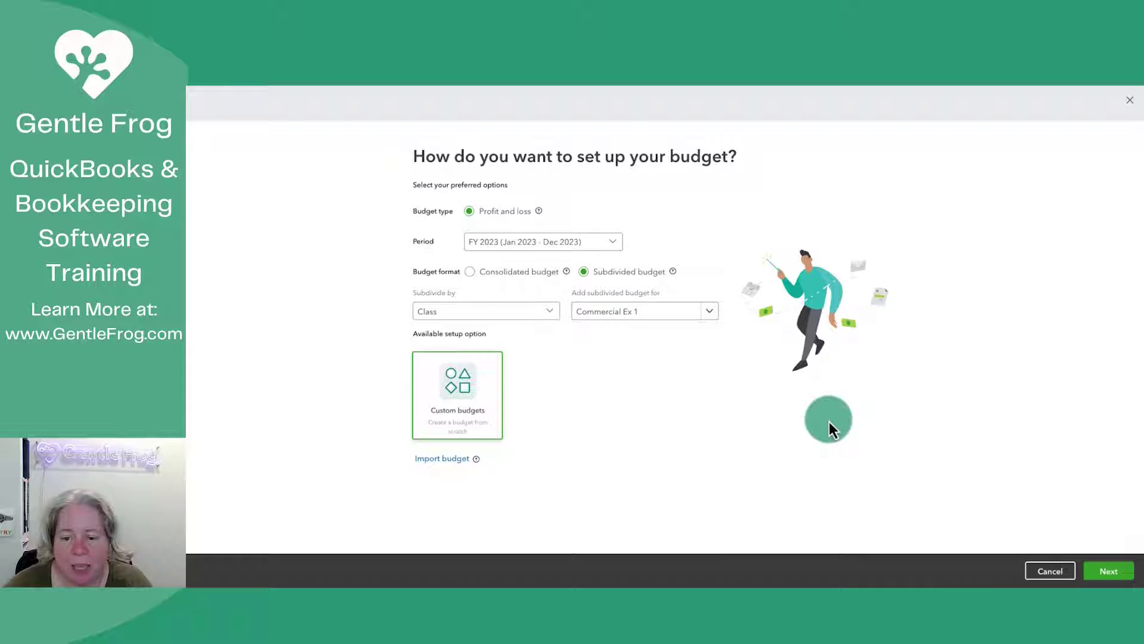
pyautogui.click(1113, 573)
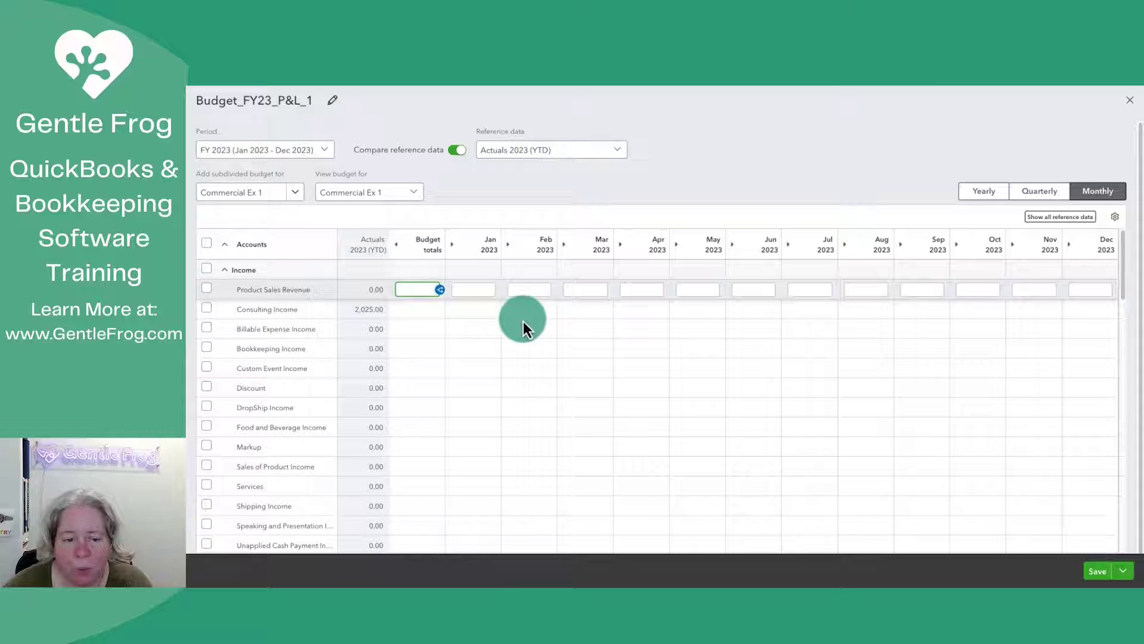
# Step: Rename the budget to 'Budget for YT 2023-09 Commercial'
pyautogui.click(332, 101)
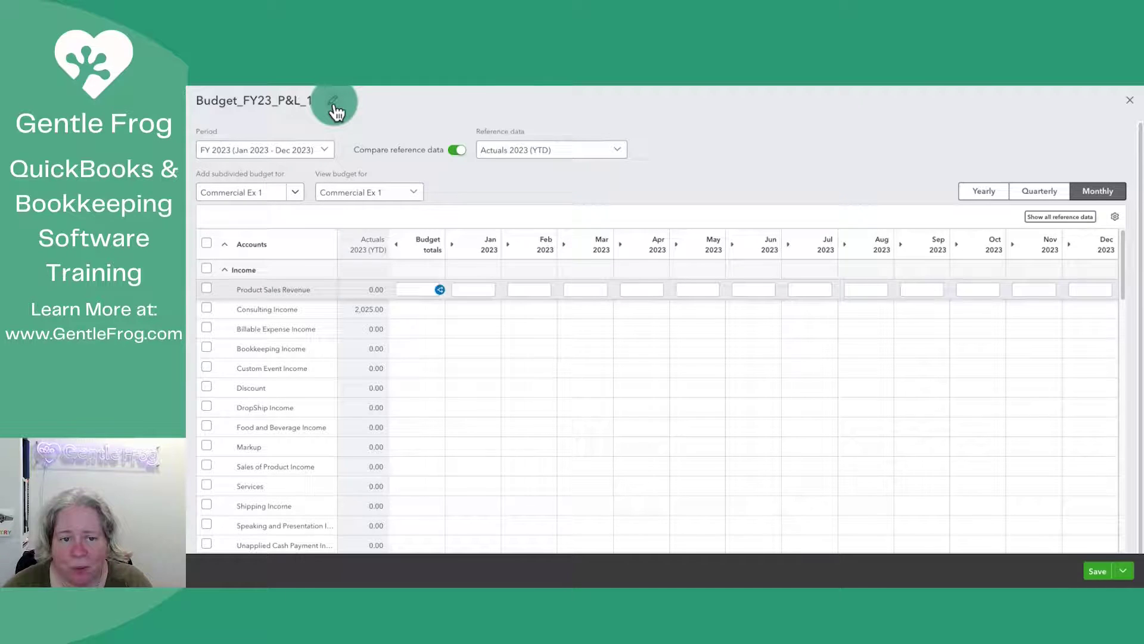
pyautogui.click(335, 105)
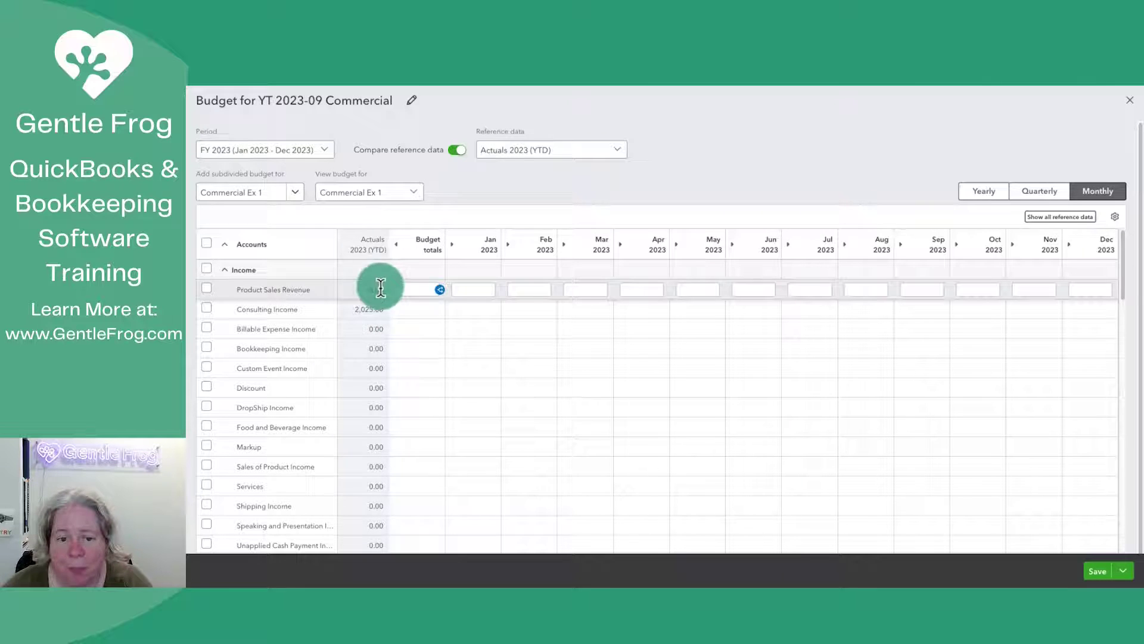
# Step: Budget Consulting Income at 253.13 in every month of 2023
pyautogui.click(421, 310)
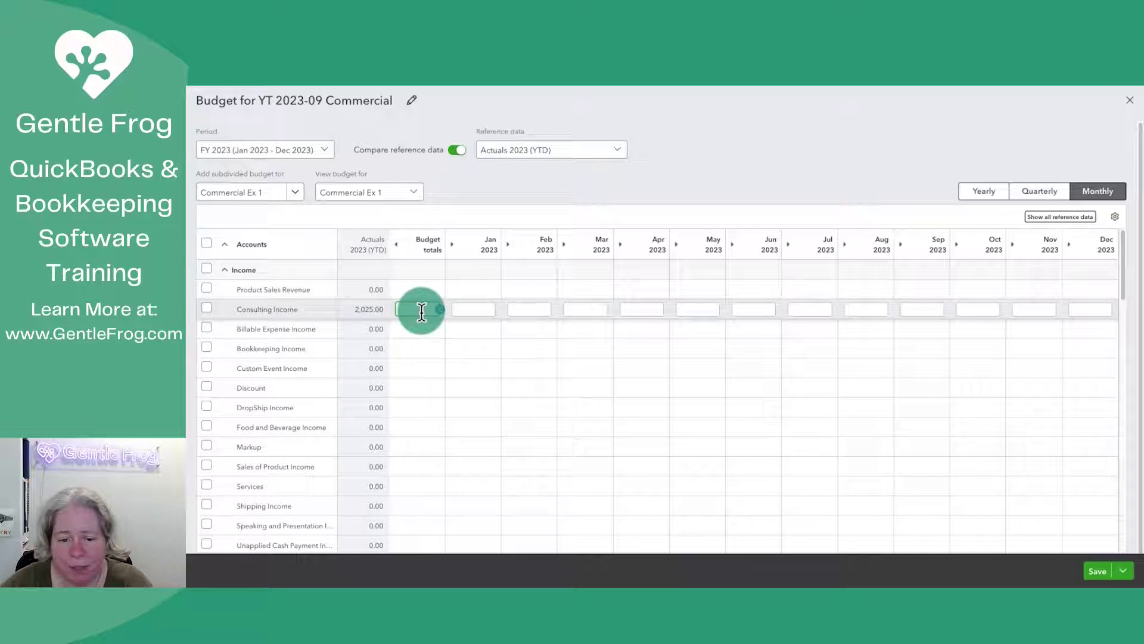
pyautogui.write('2025')
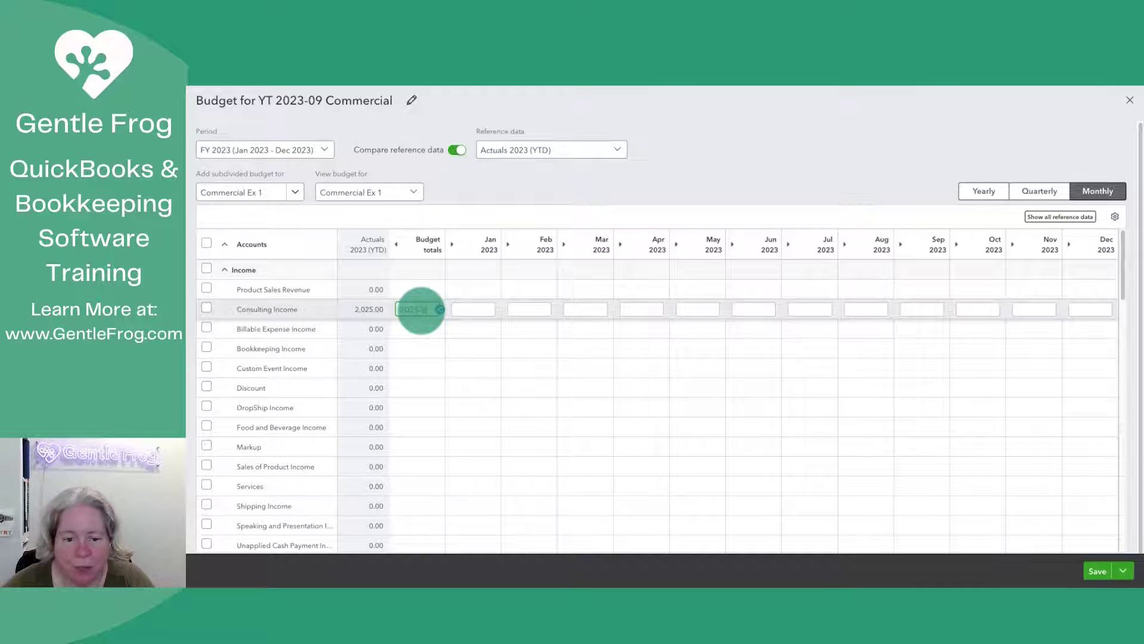
pyautogui.press('Tab')
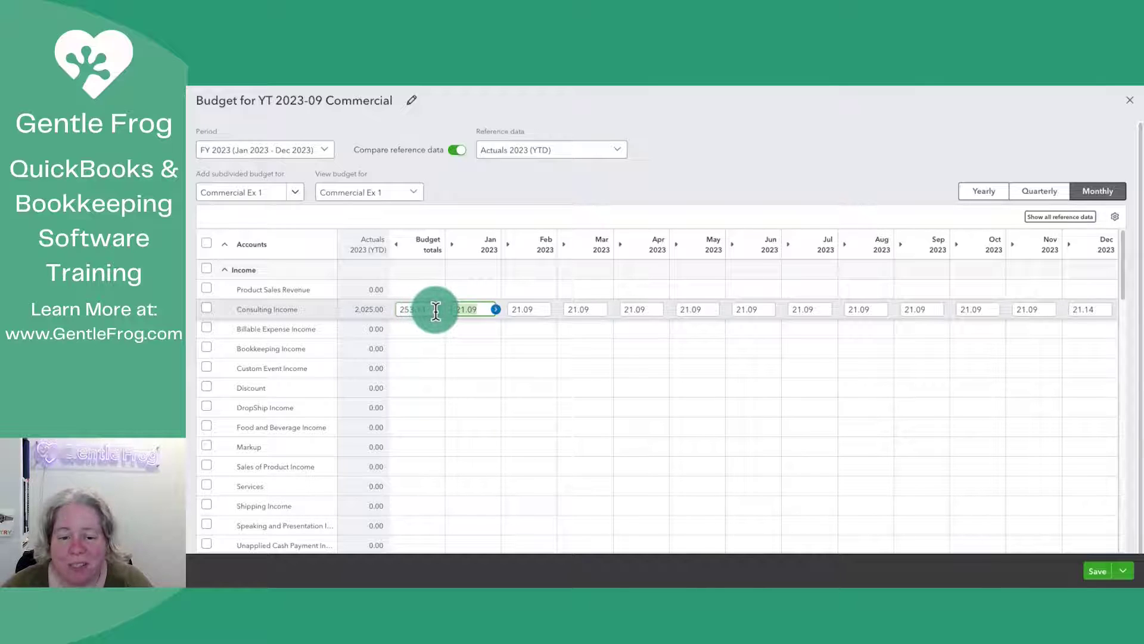
pyautogui.click(430, 309)
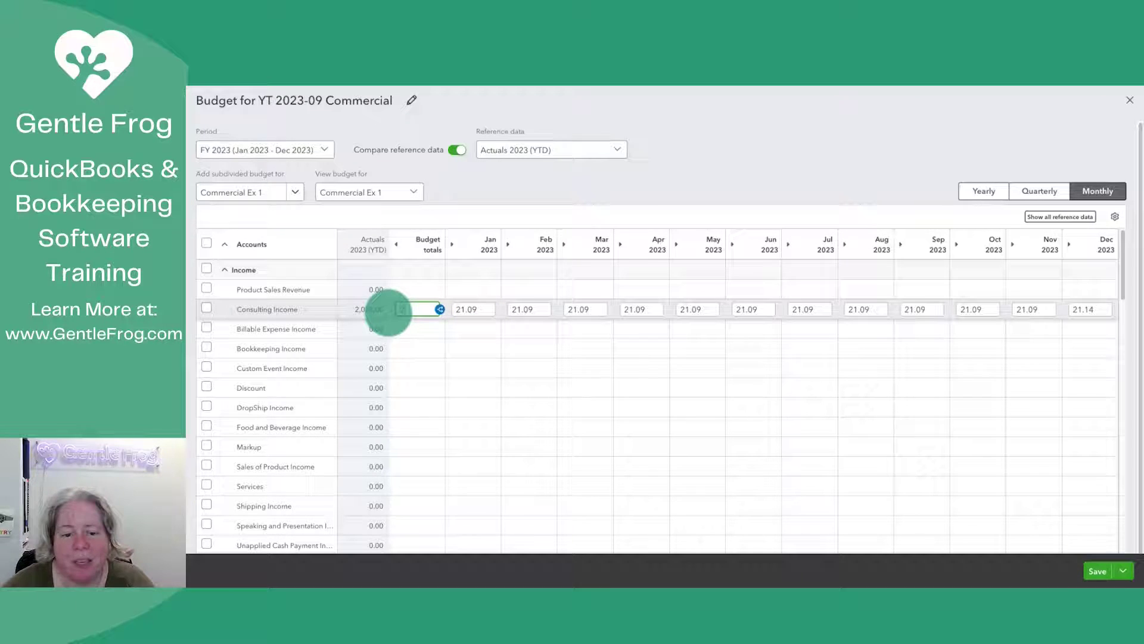
pyautogui.write('2025')
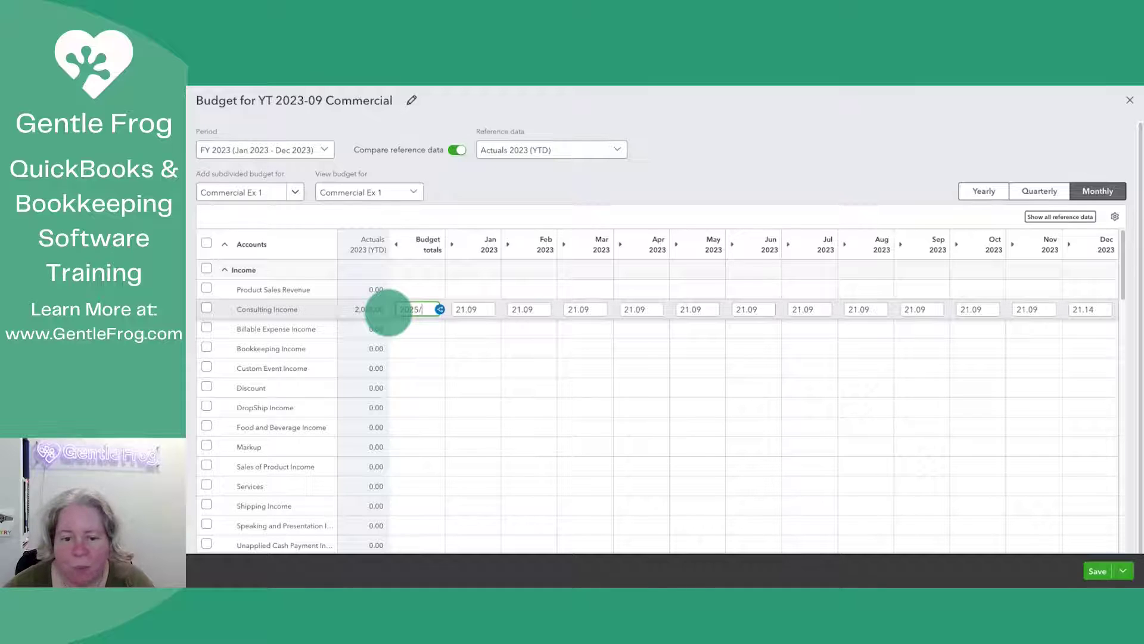
pyautogui.write('/8')
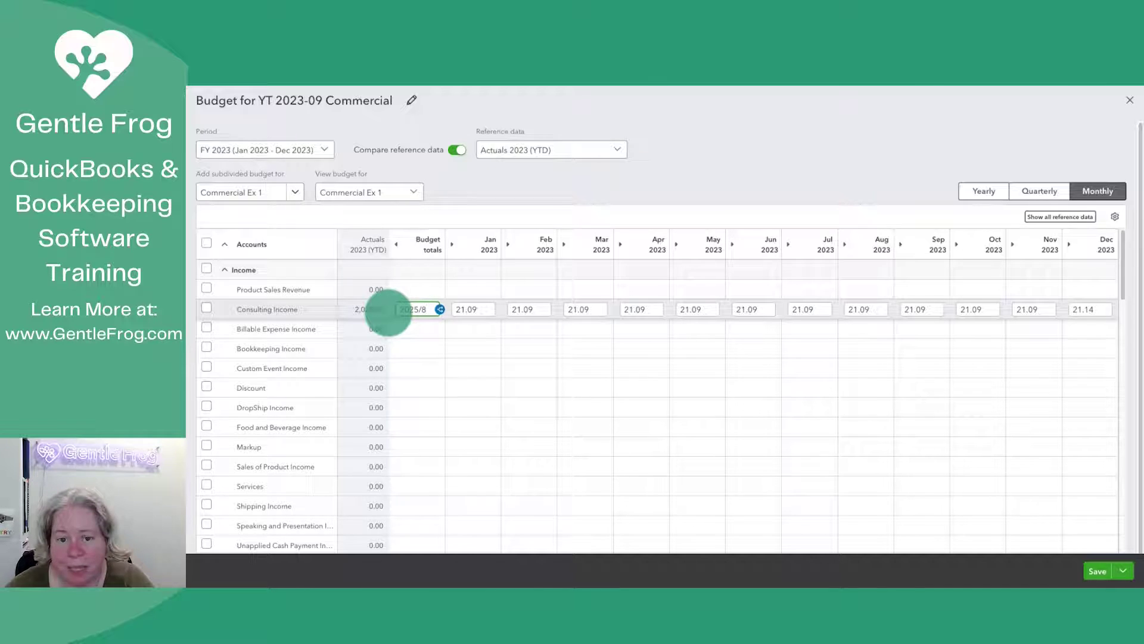
pyautogui.press('Tab')
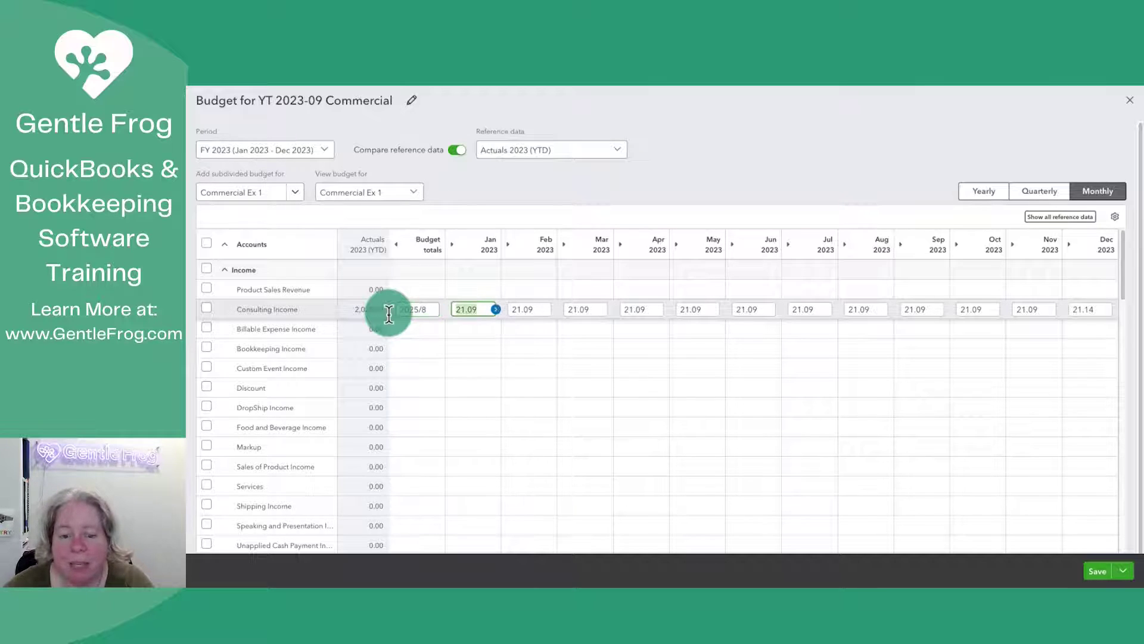
pyautogui.click(452, 310)
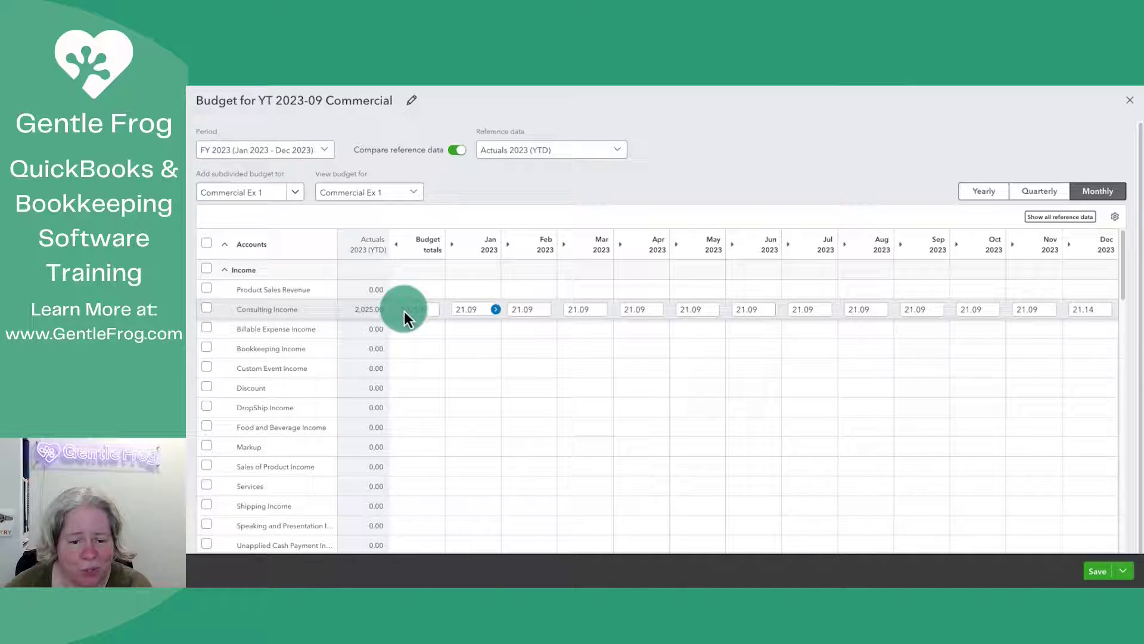
pyautogui.click(469, 309)
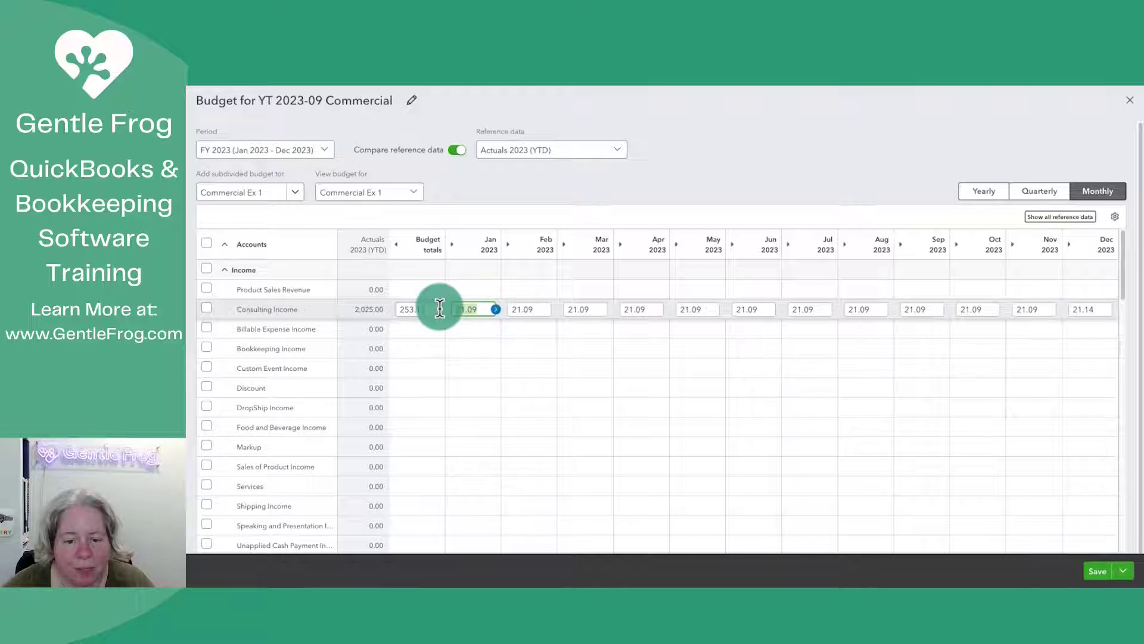
pyautogui.write('253.')
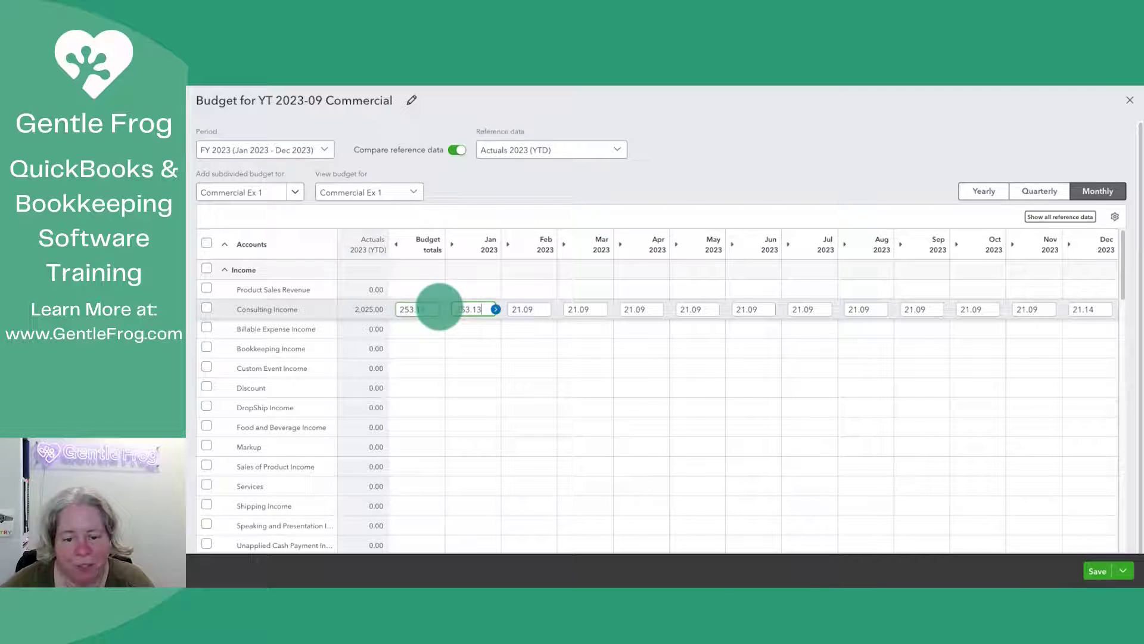
pyautogui.write('13')
pyautogui.press('Tab')
pyautogui.click(495, 310)
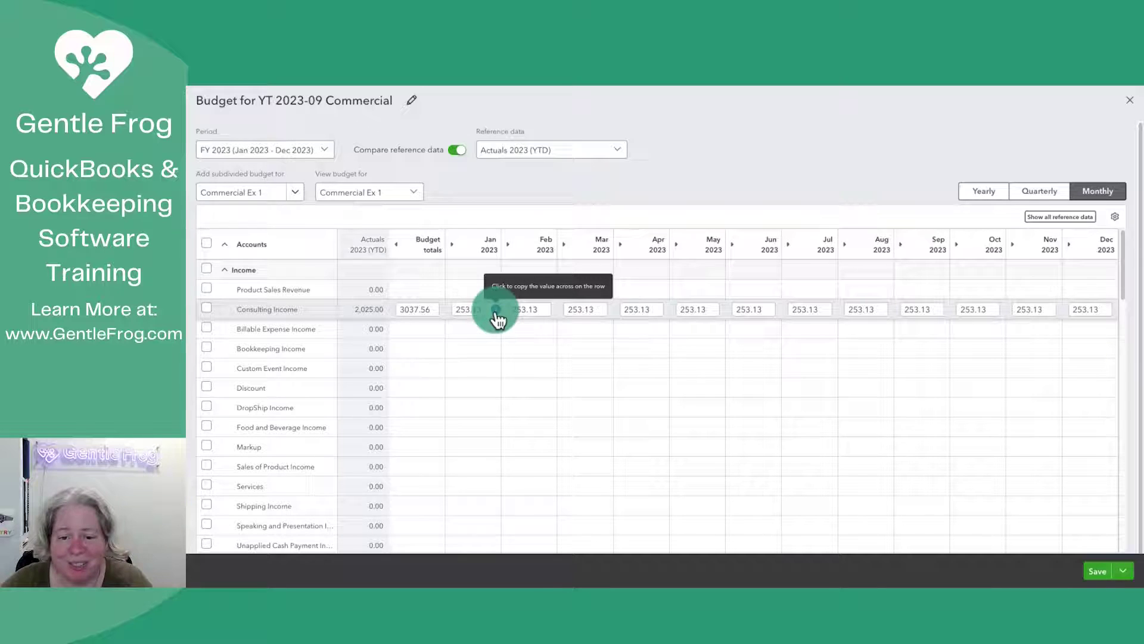
pyautogui.click(433, 310)
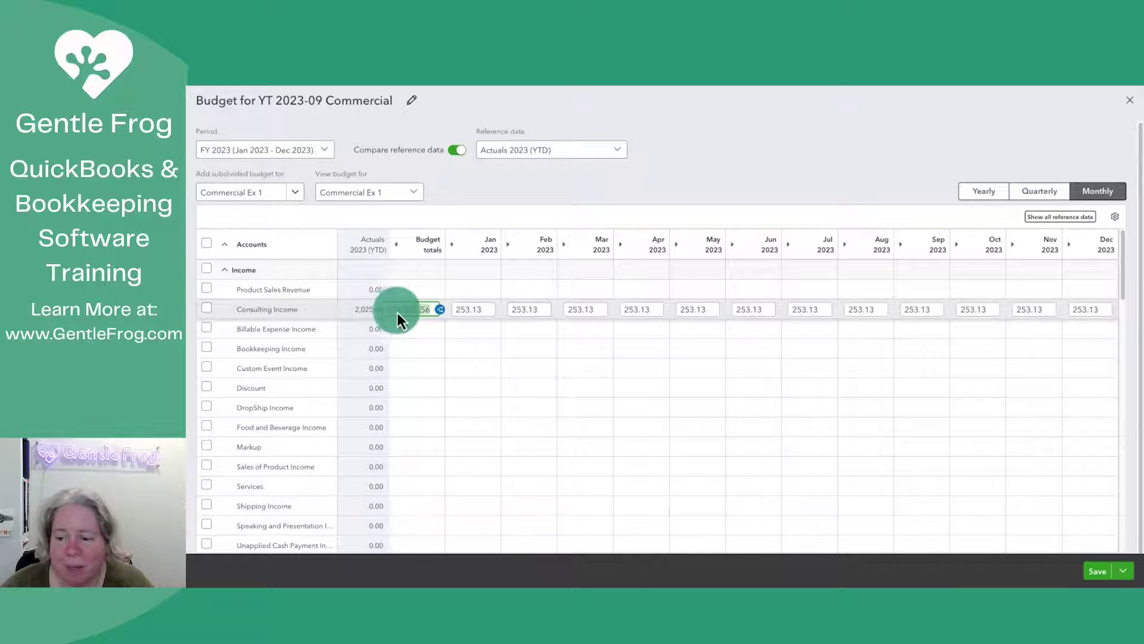
# Step: Change Consulting Income for September–December to 275, 350, 400 and 500
pyautogui.click(940, 311)
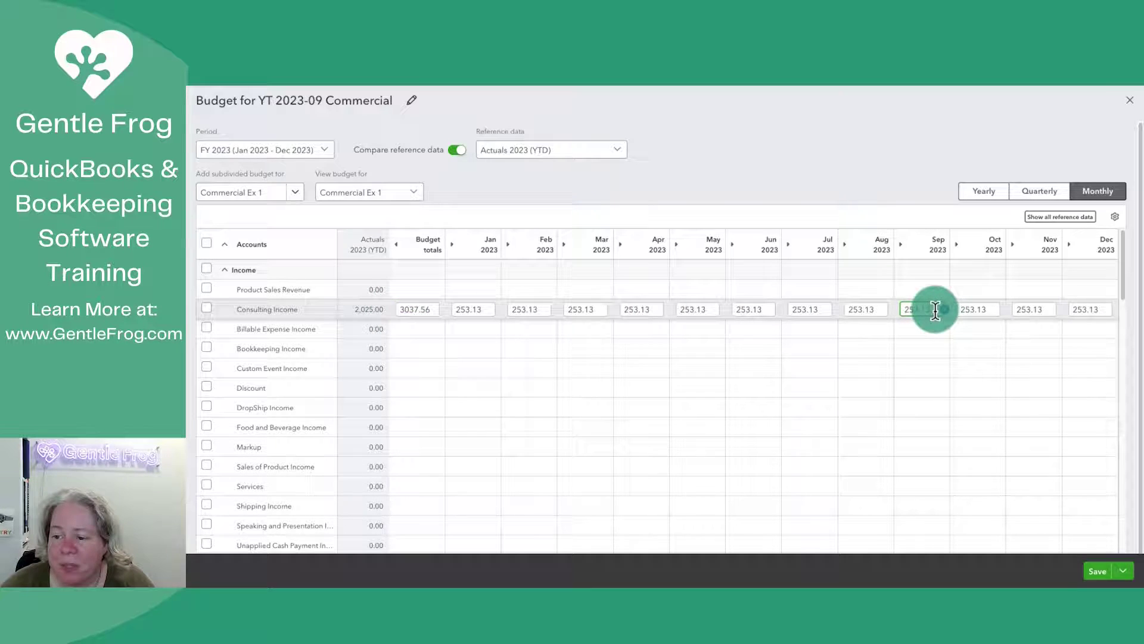
pyautogui.press('BackSpace')
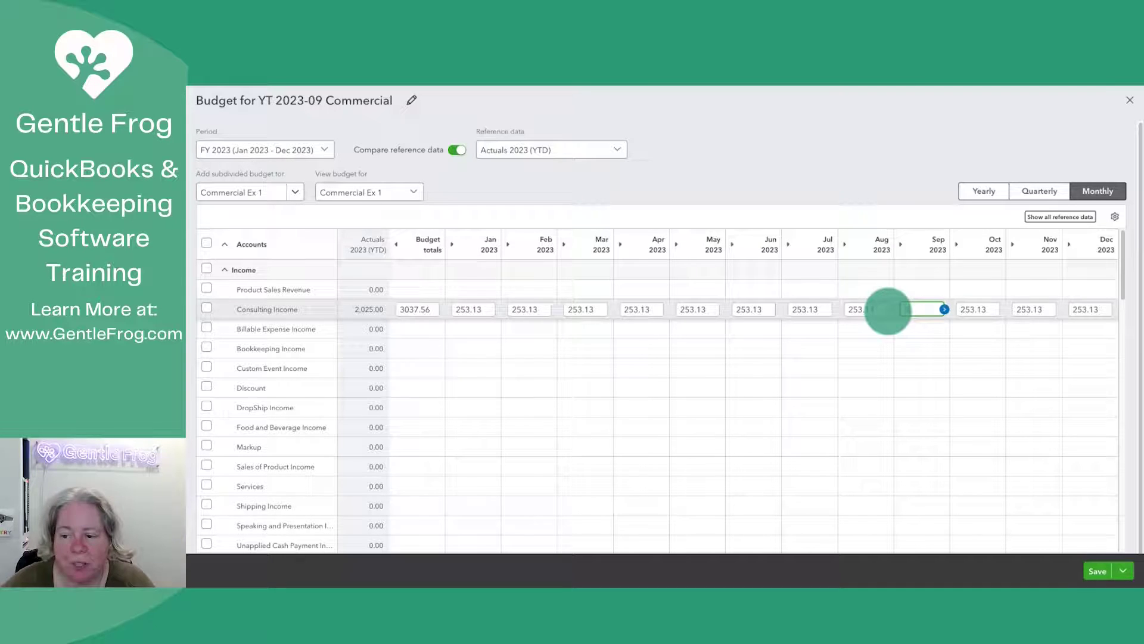
pyautogui.write('275')
pyautogui.press('Tab')
pyautogui.write('350')
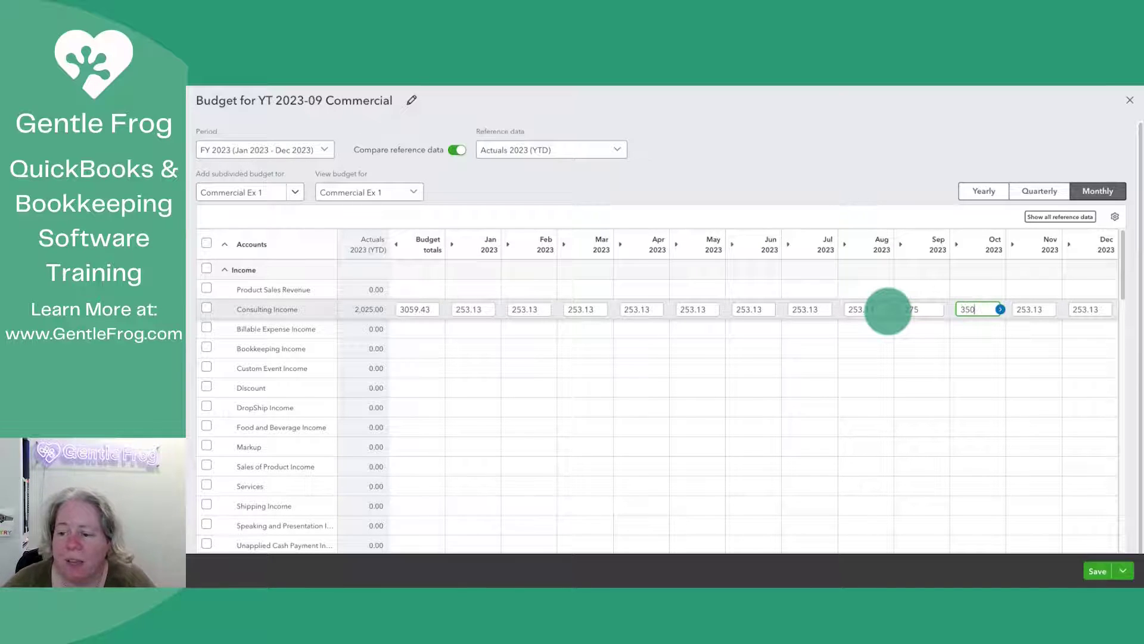
pyautogui.press('Tab')
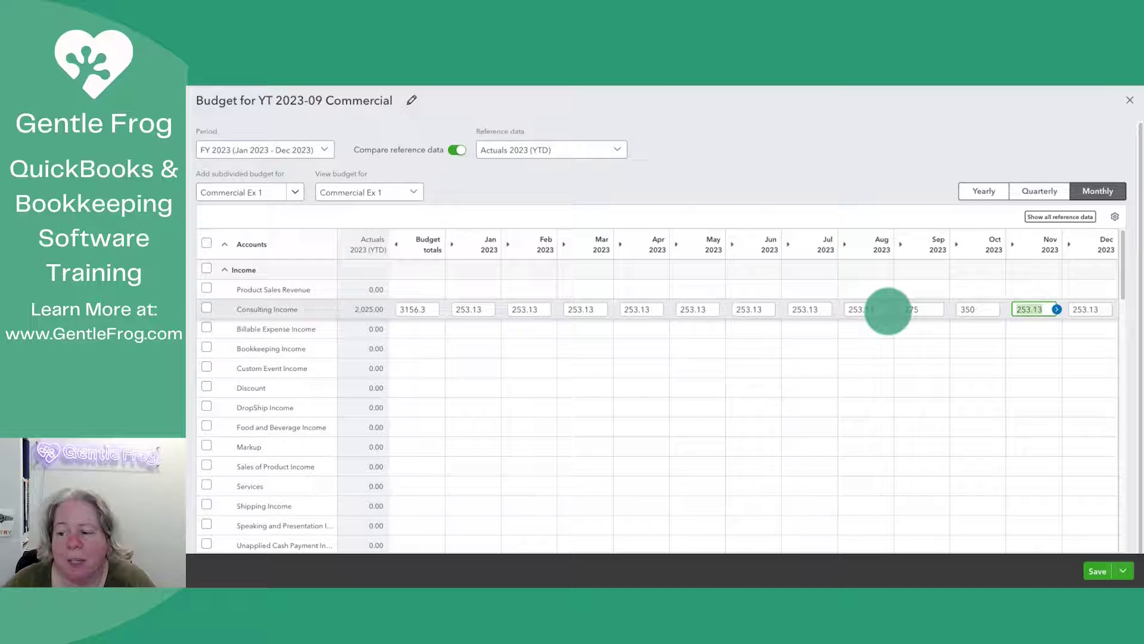
pyautogui.write('400')
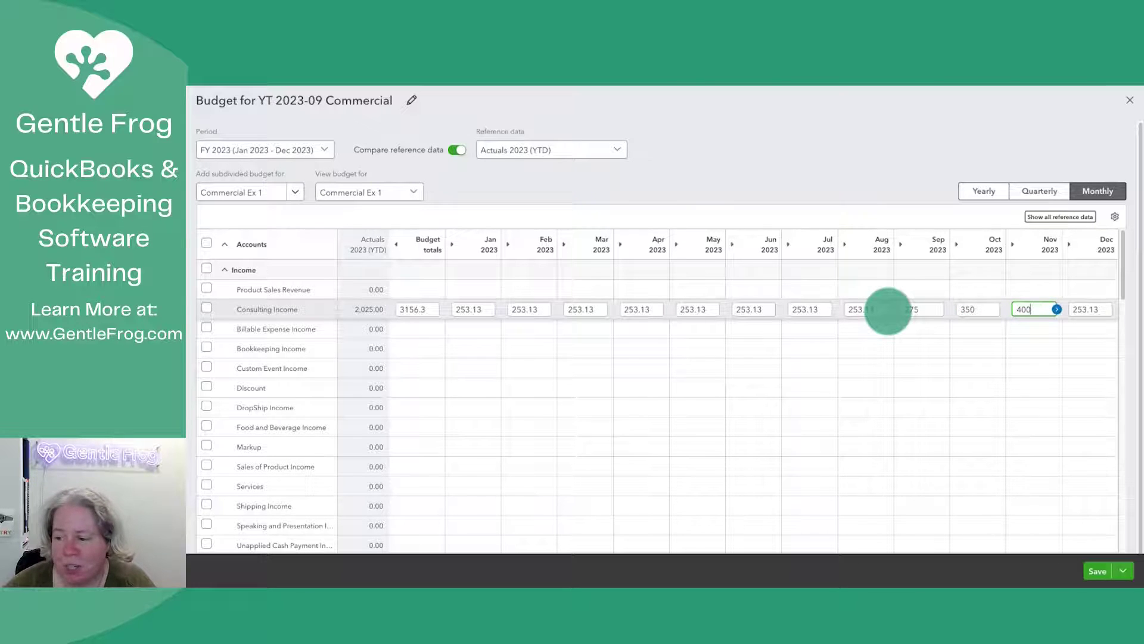
pyautogui.press('Tab')
pyautogui.write('500')
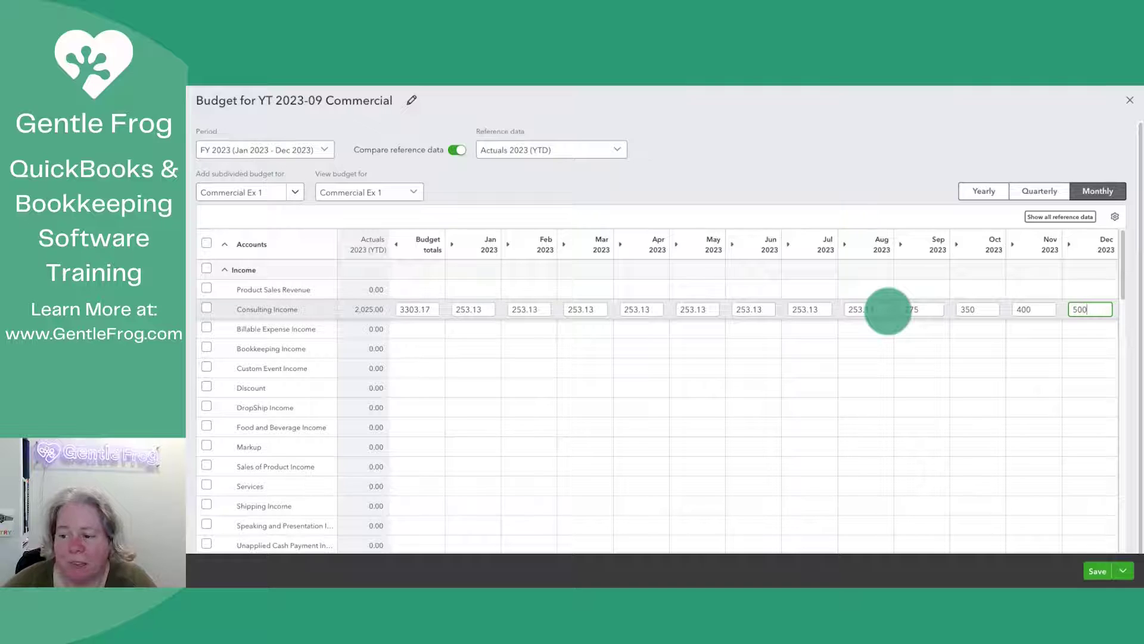
pyautogui.press('Tab')
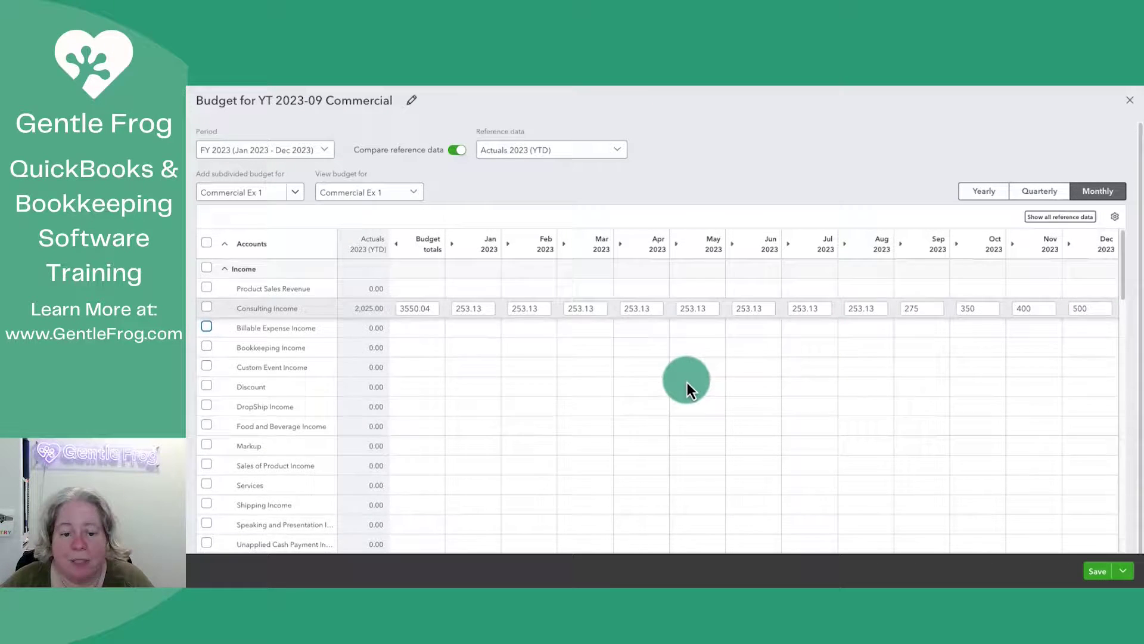
# Step: Budget Wire Fees at 30 for September through December and for January
pyautogui.scroll(-2, 688, 384)
pyautogui.scroll(-8, 688, 382)
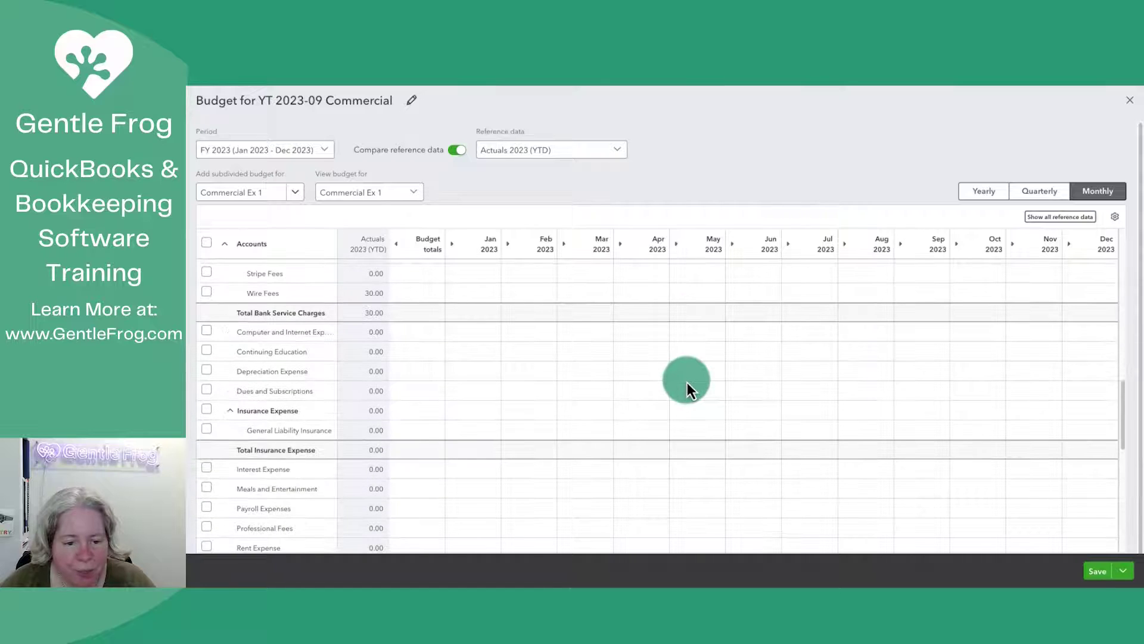
pyautogui.scroll(1, 407, 338)
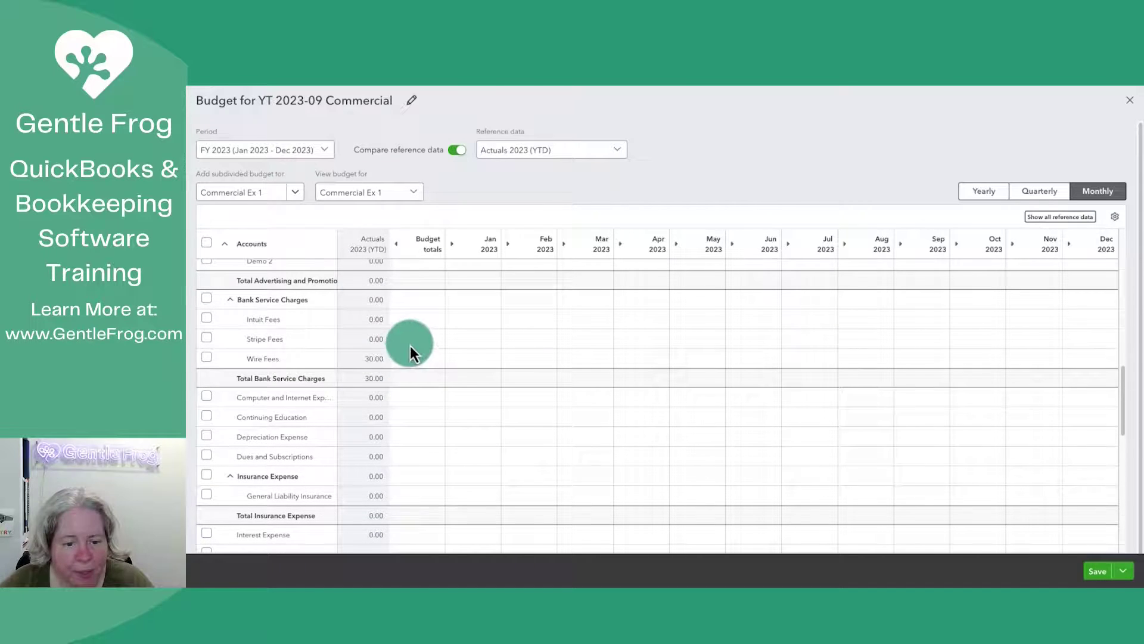
pyautogui.click(414, 359)
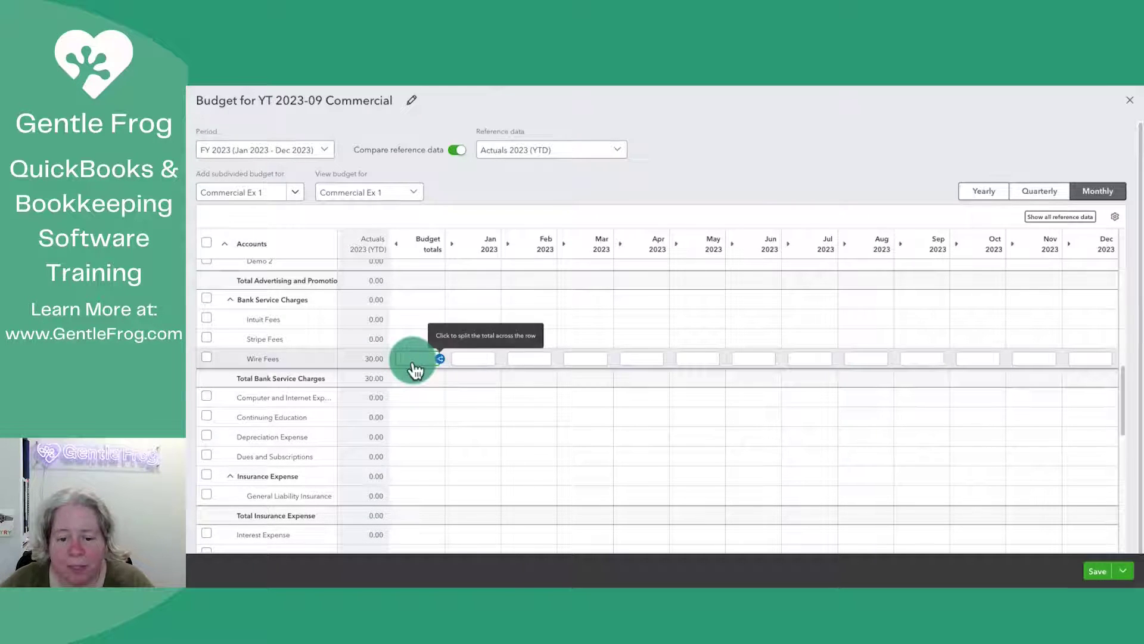
pyautogui.click(912, 356)
pyautogui.write('30')
pyautogui.press('Tab')
pyautogui.write('30')
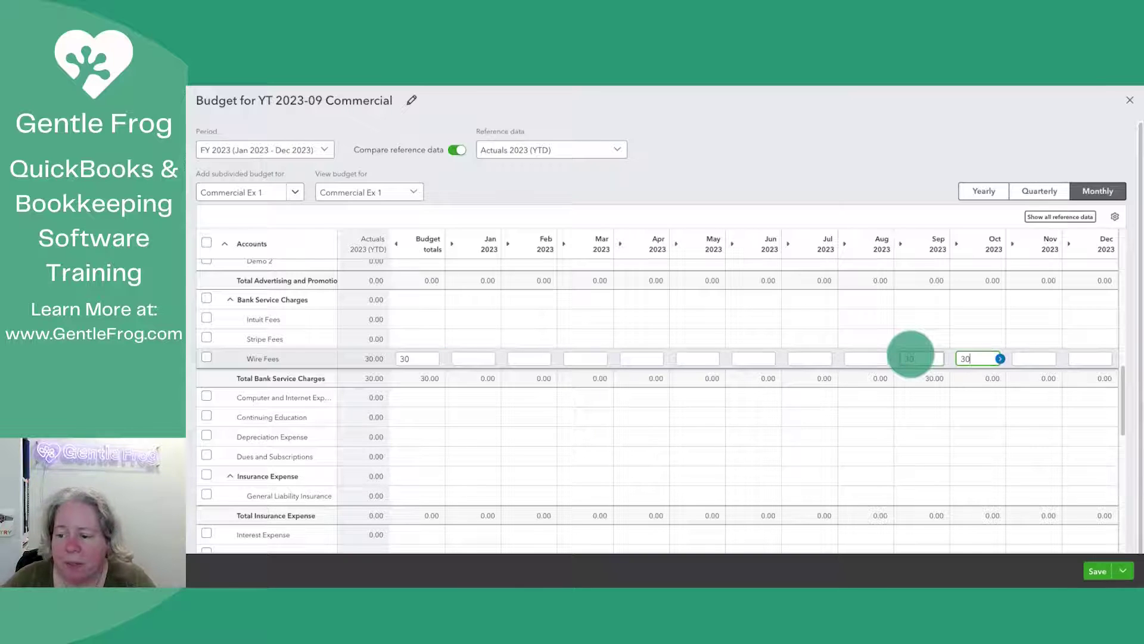
pyautogui.press('Tab')
pyautogui.write('30')
pyautogui.press('Tab')
pyautogui.write('30')
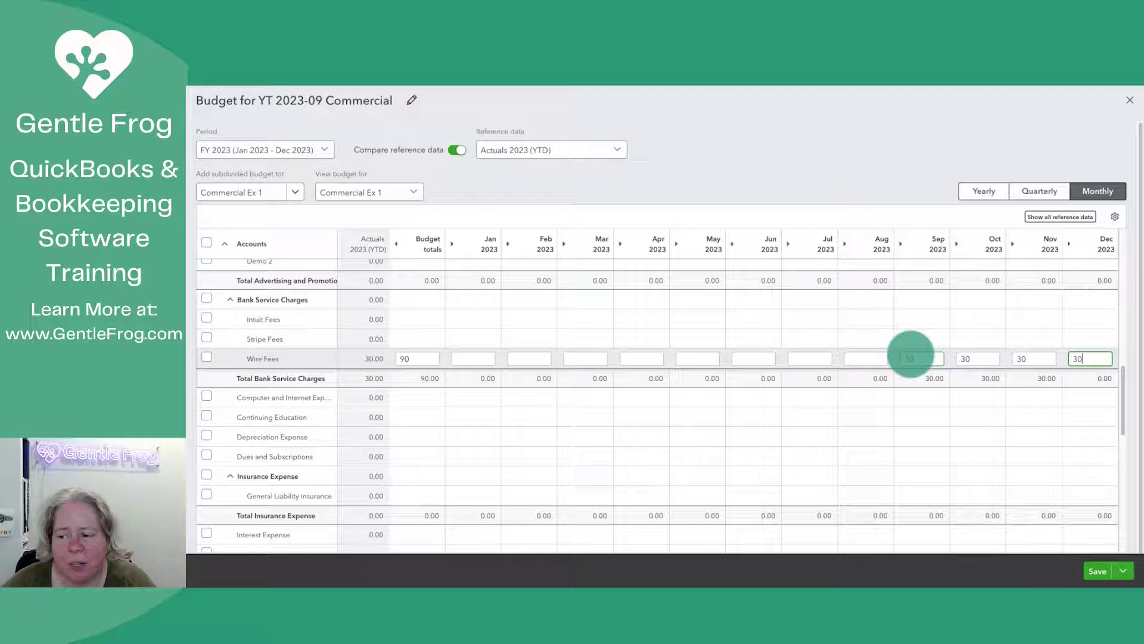
pyautogui.press('Tab')
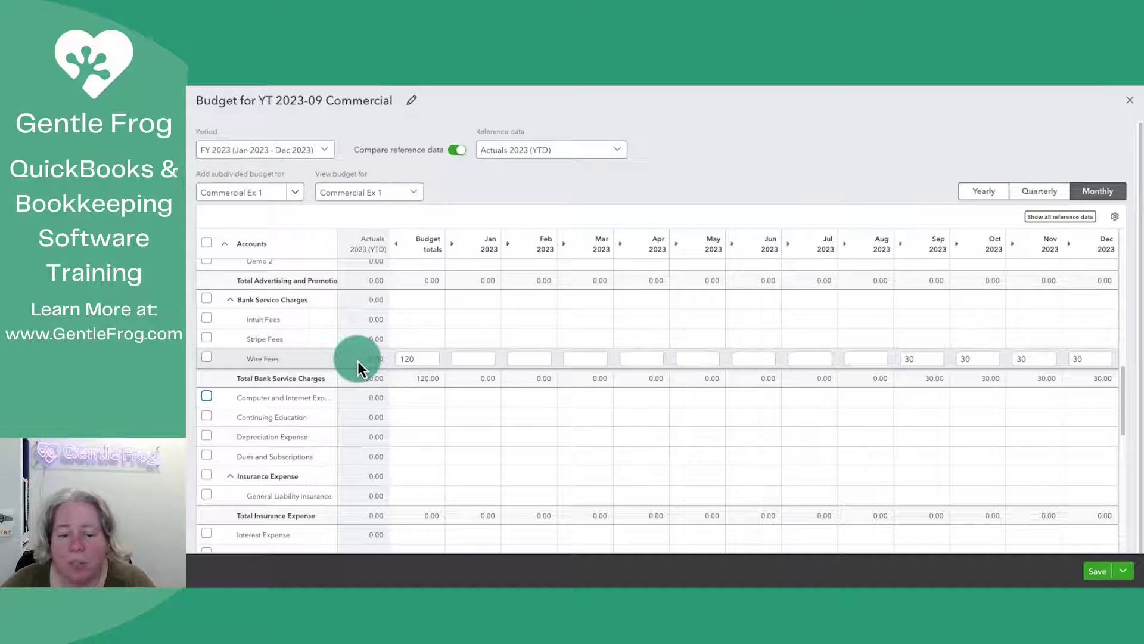
pyautogui.click(472, 360)
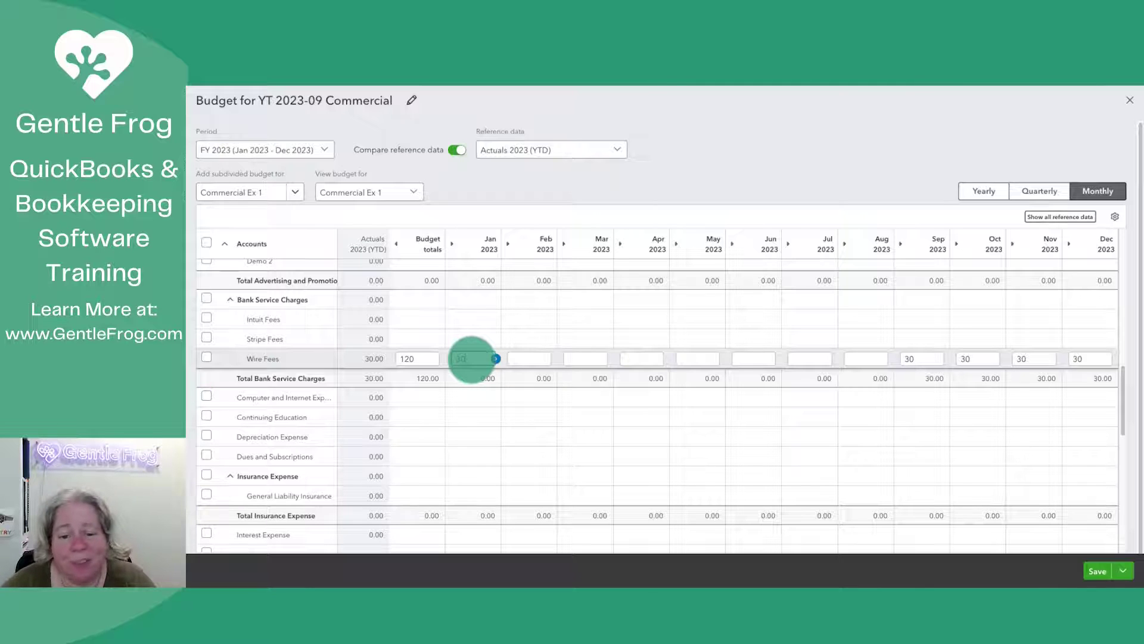
pyautogui.press('Tab')
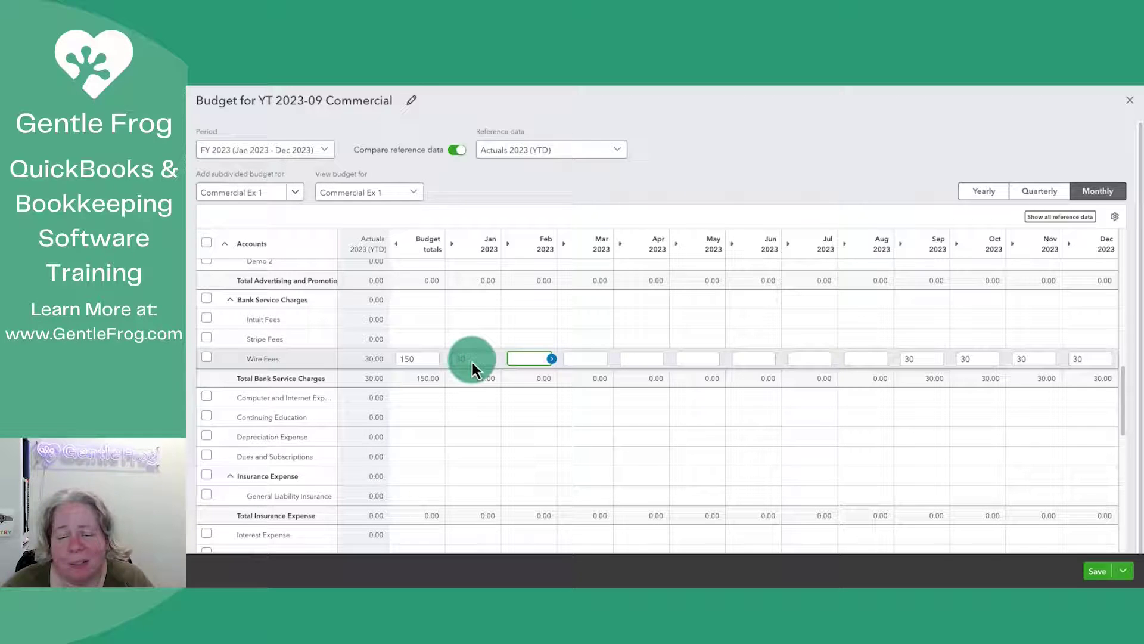
# Step: Spread a 120 Office Supplies total evenly at 10 per month, then save and close
pyautogui.scroll(-3, 460, 455)
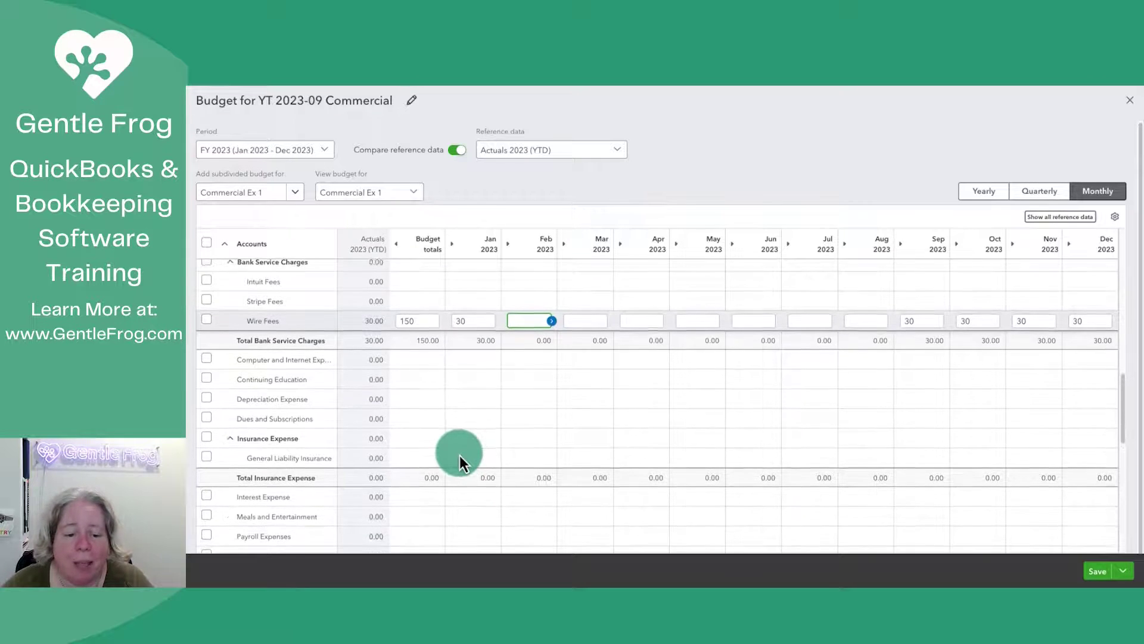
pyautogui.scroll(-6, 459, 455)
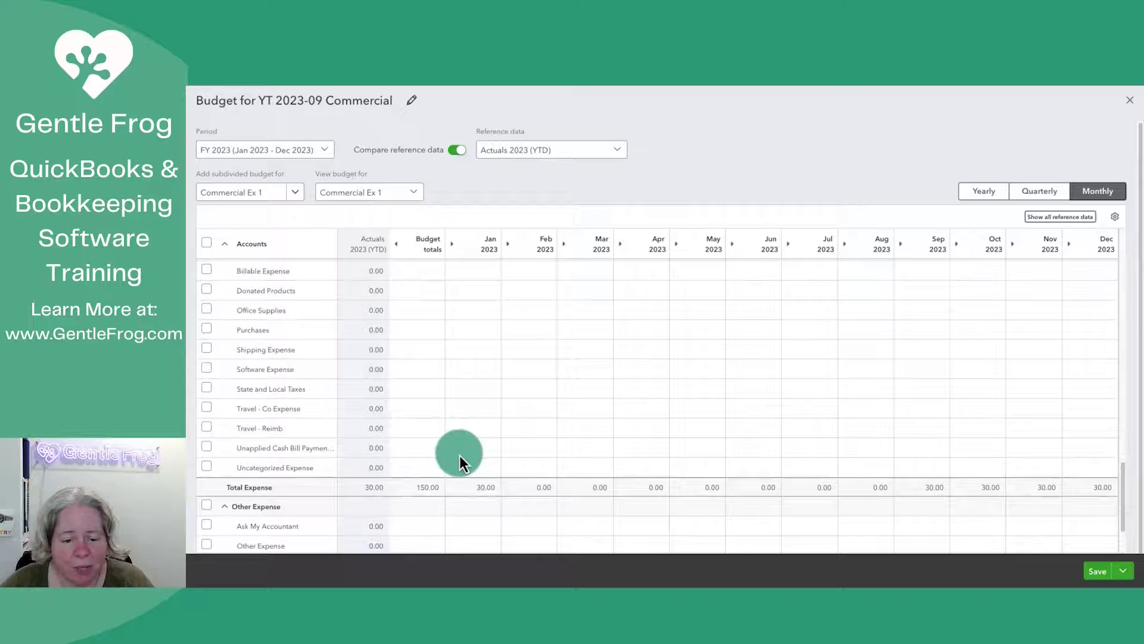
pyautogui.scroll(-1, 379, 439)
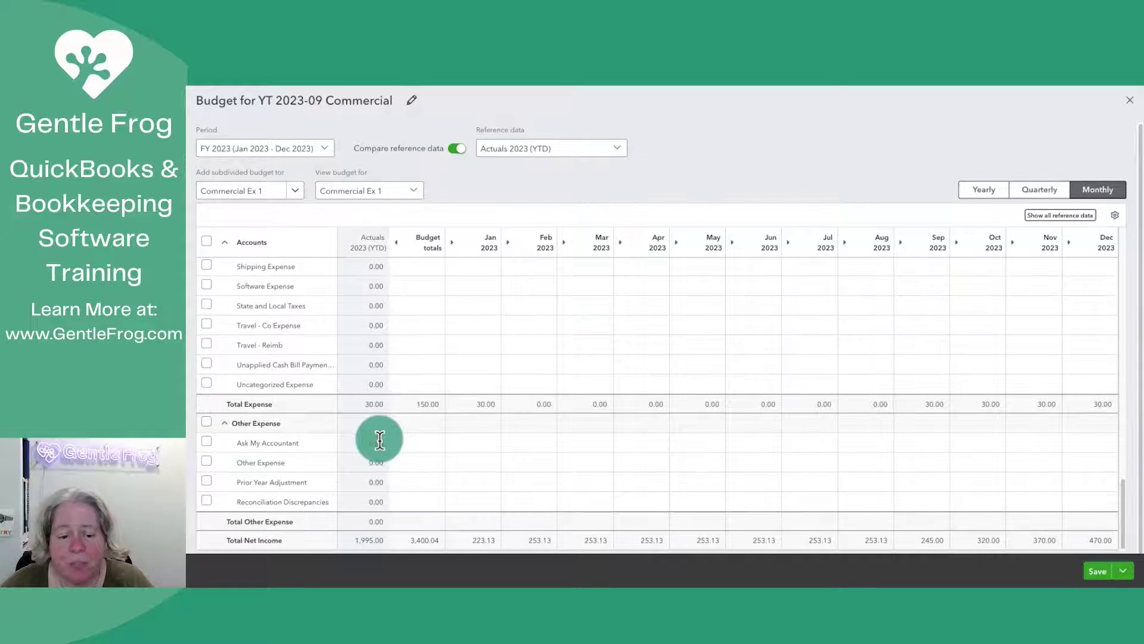
pyautogui.scroll(4, 391, 408)
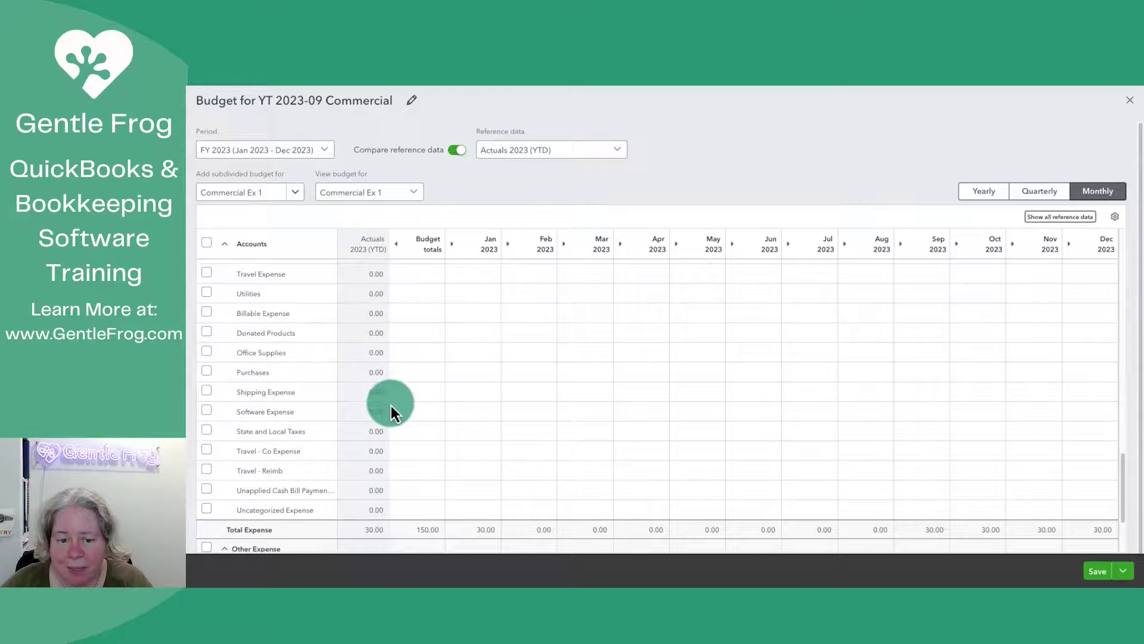
pyautogui.scroll(5, 391, 405)
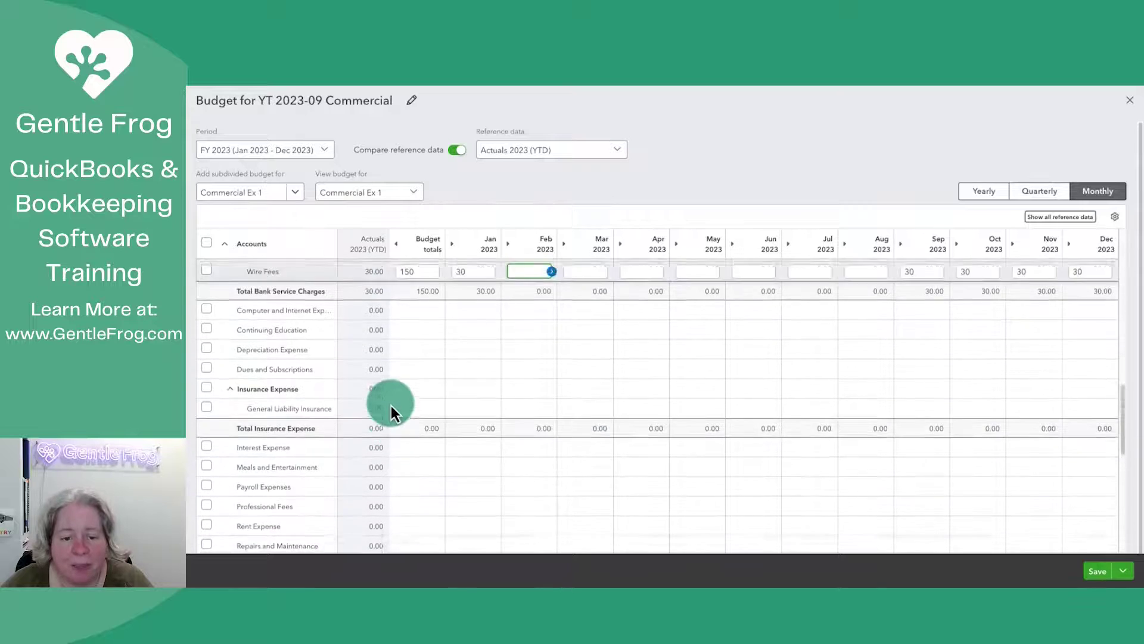
pyautogui.scroll(-5, 391, 405)
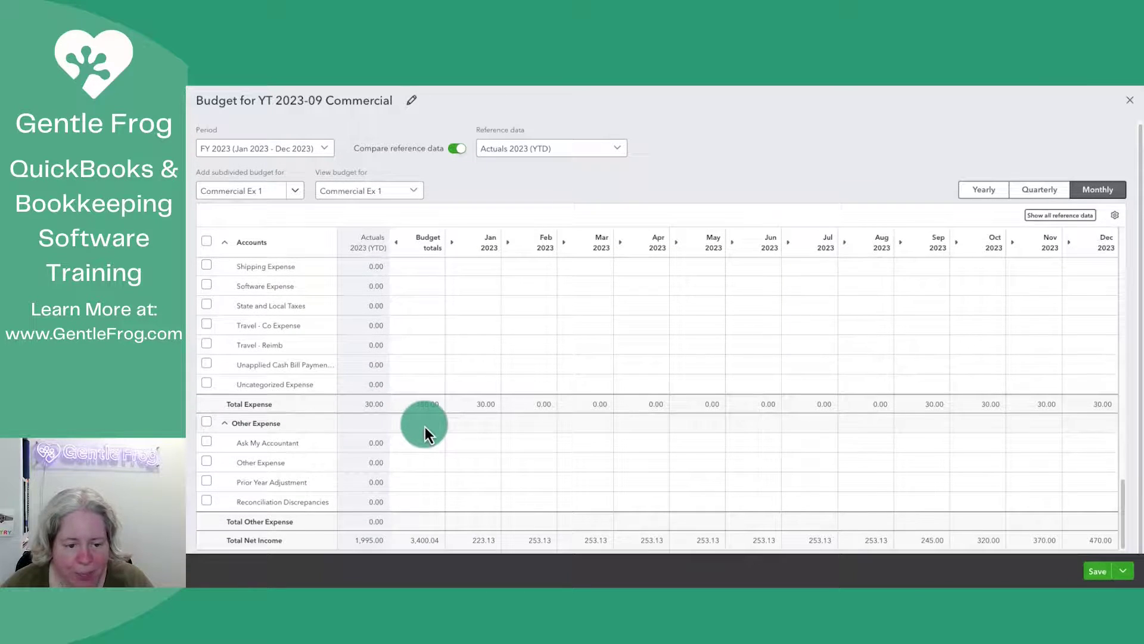
pyautogui.scroll(2, 424, 427)
pyautogui.scroll(3, 424, 427)
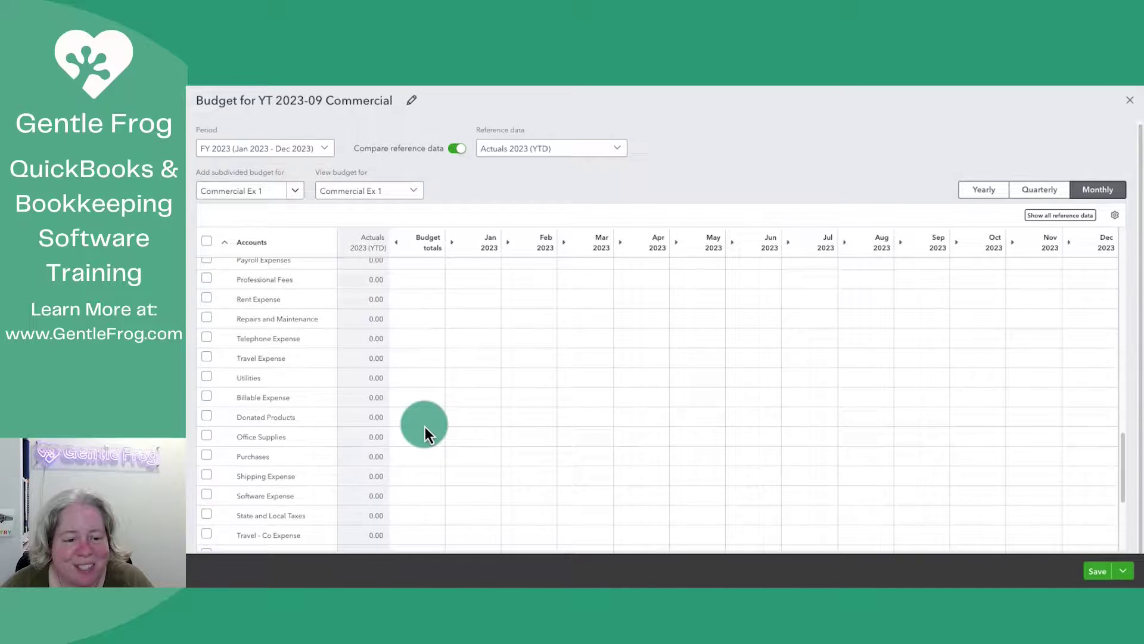
pyautogui.scroll(-2, 424, 427)
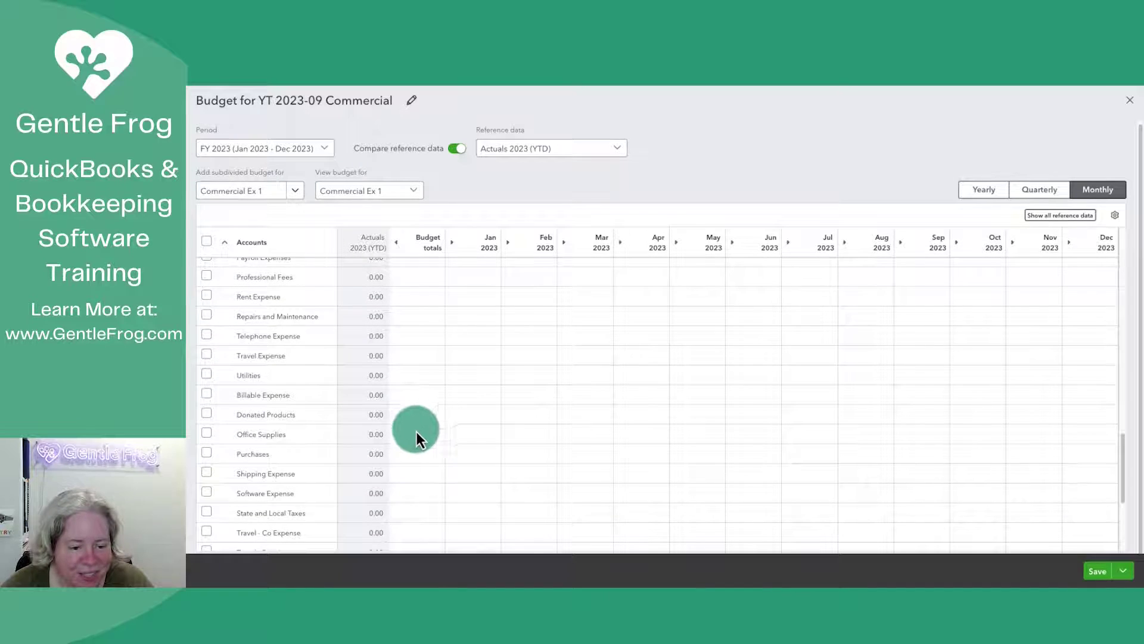
pyautogui.click(404, 438)
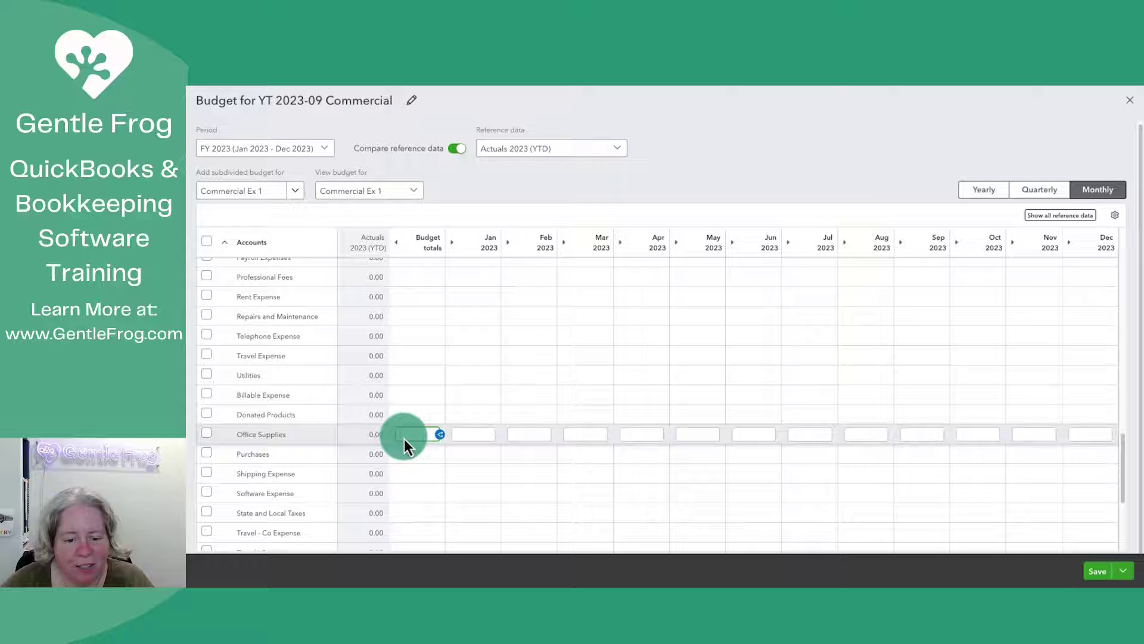
pyautogui.write('10')
pyautogui.press('Tab')
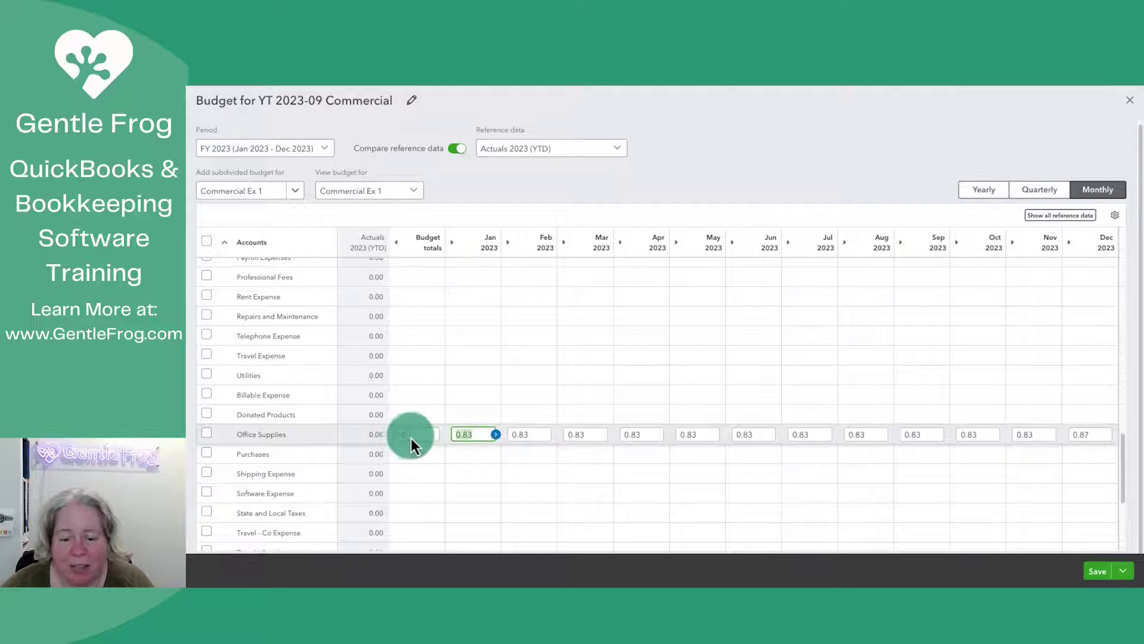
pyautogui.click(419, 436)
pyautogui.write('12')
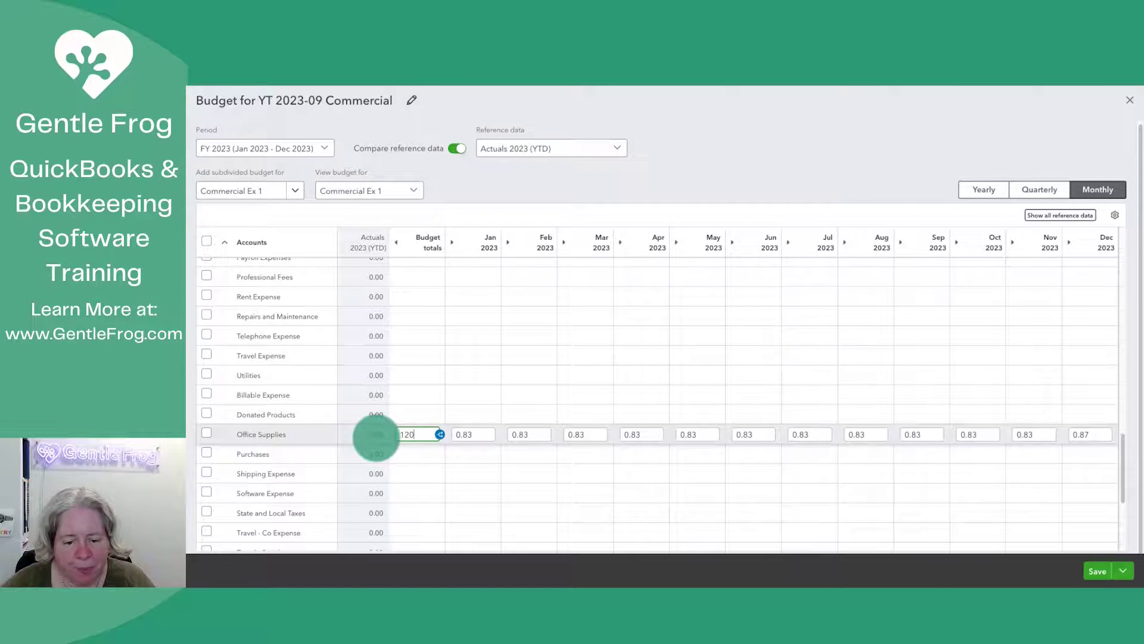
pyautogui.write('0')
pyautogui.moveTo(419, 439)
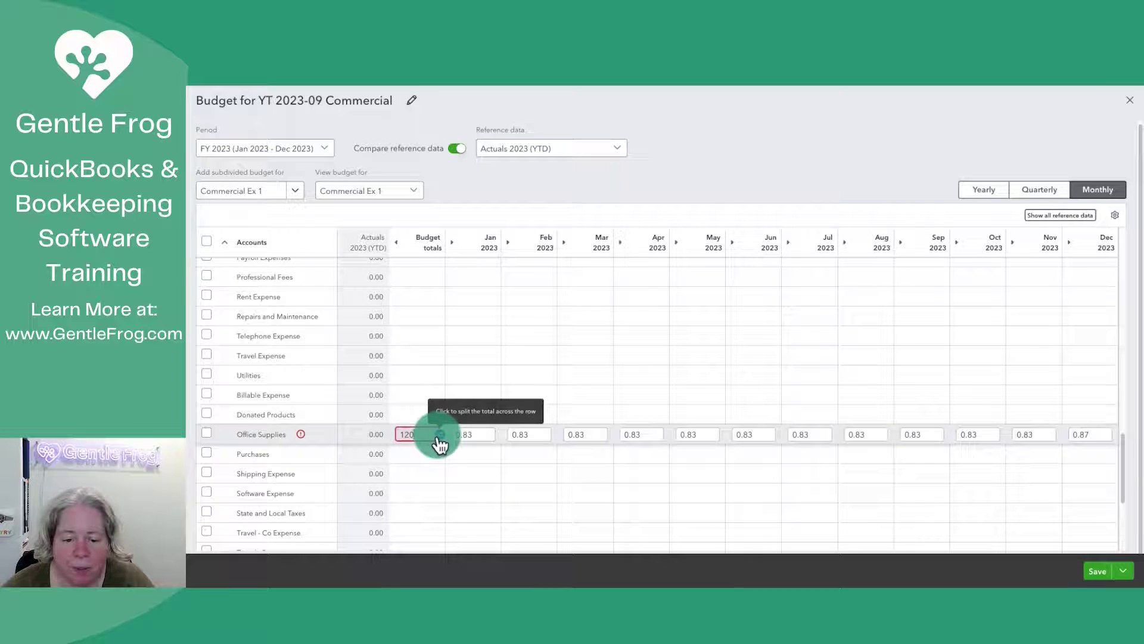
pyautogui.click(438, 437)
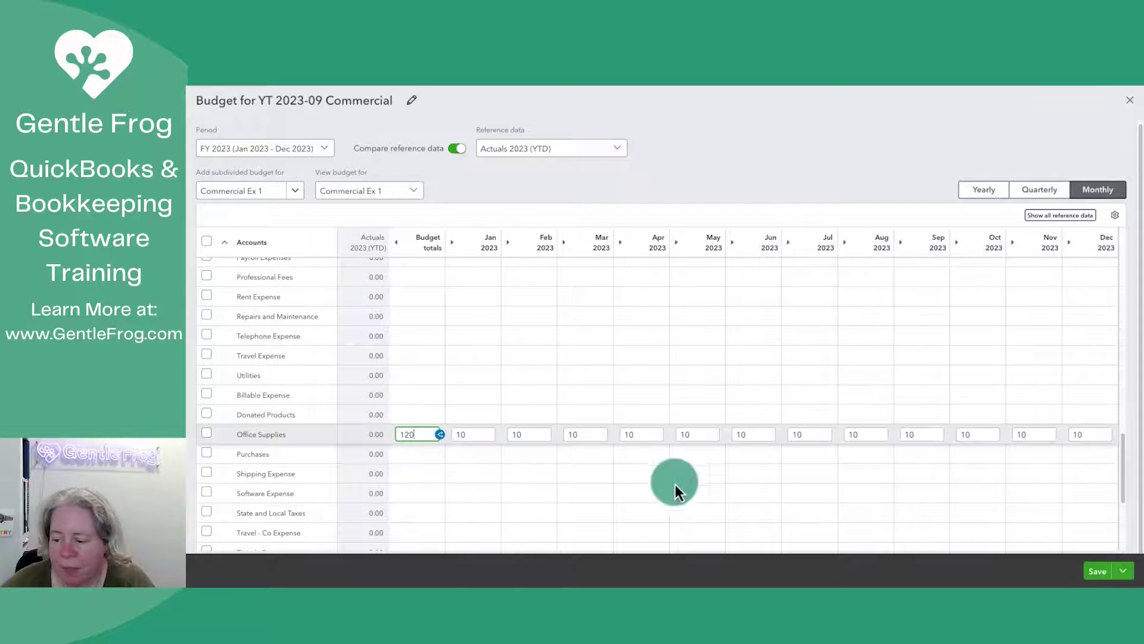
pyautogui.click(1123, 571)
pyautogui.click(1101, 545)
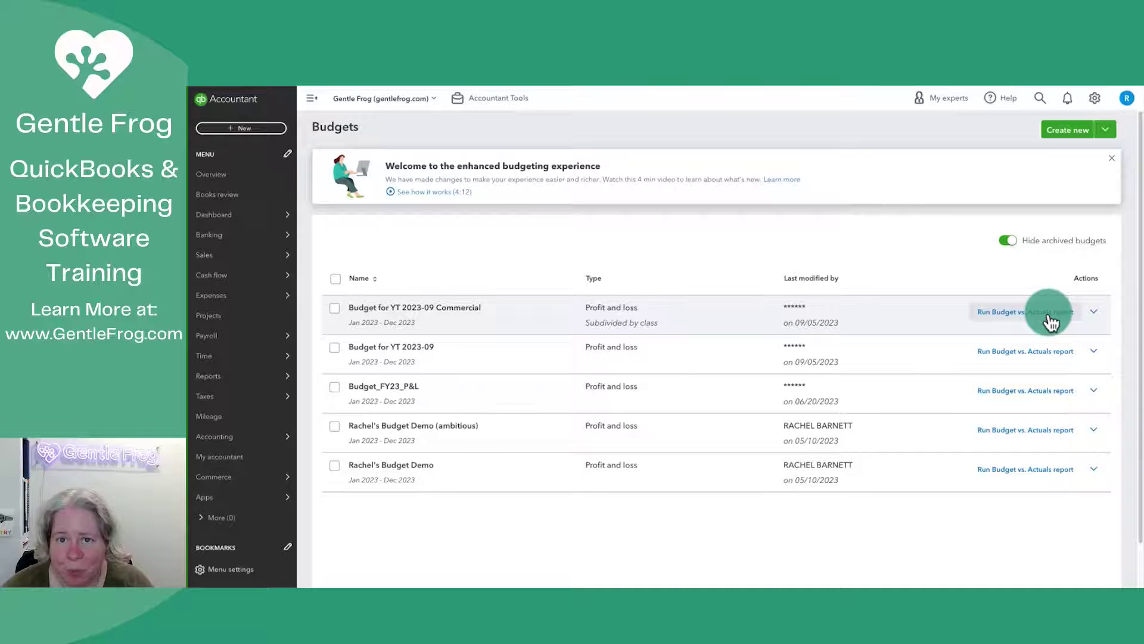
pyautogui.click(1050, 312)
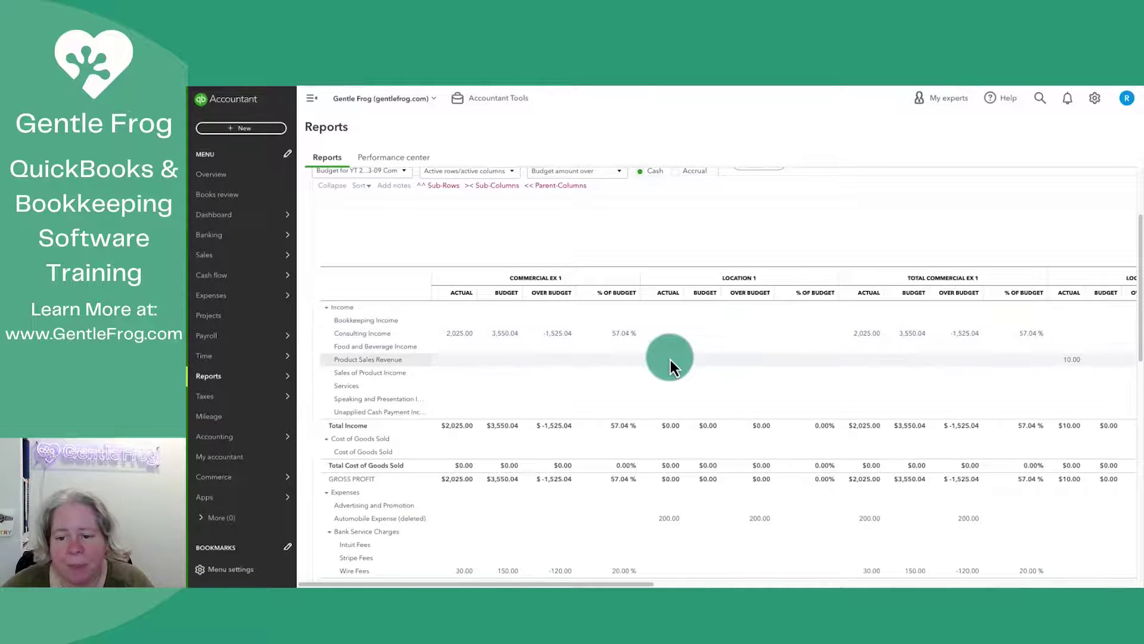
pyautogui.scroll(2, 670, 359)
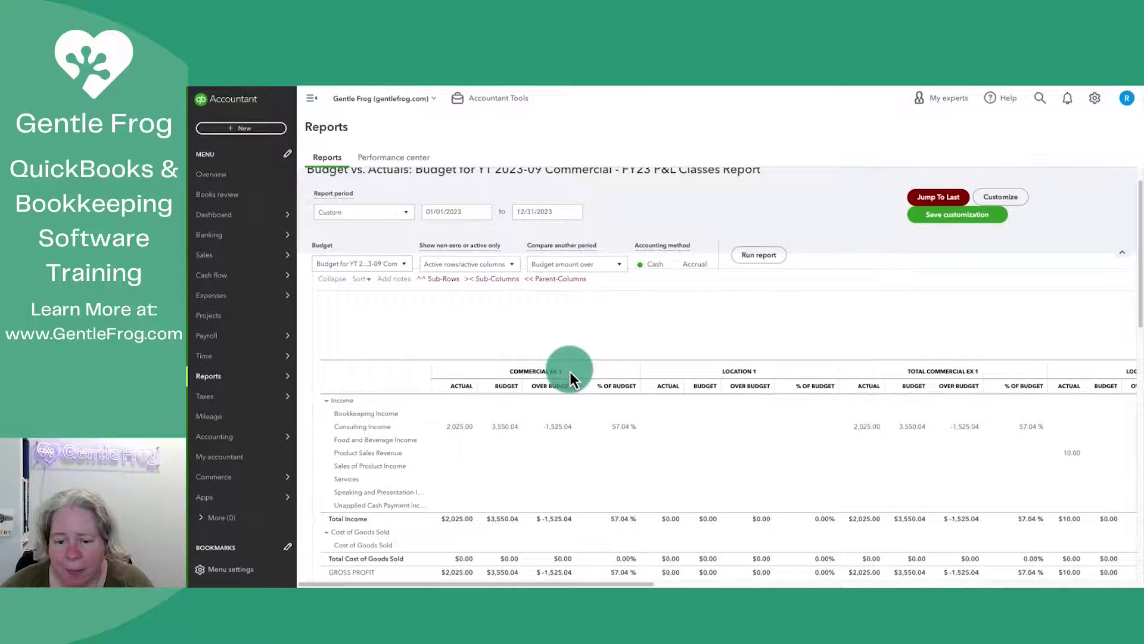
pyautogui.scroll(1, 476, 334)
pyautogui.click(402, 298)
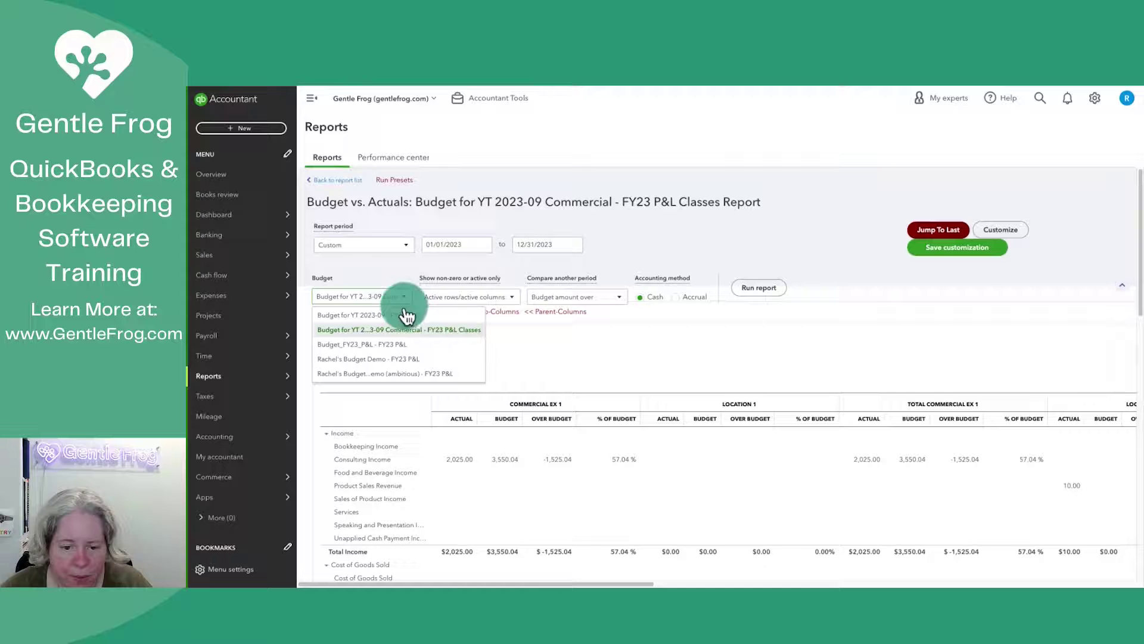
pyautogui.click(405, 304)
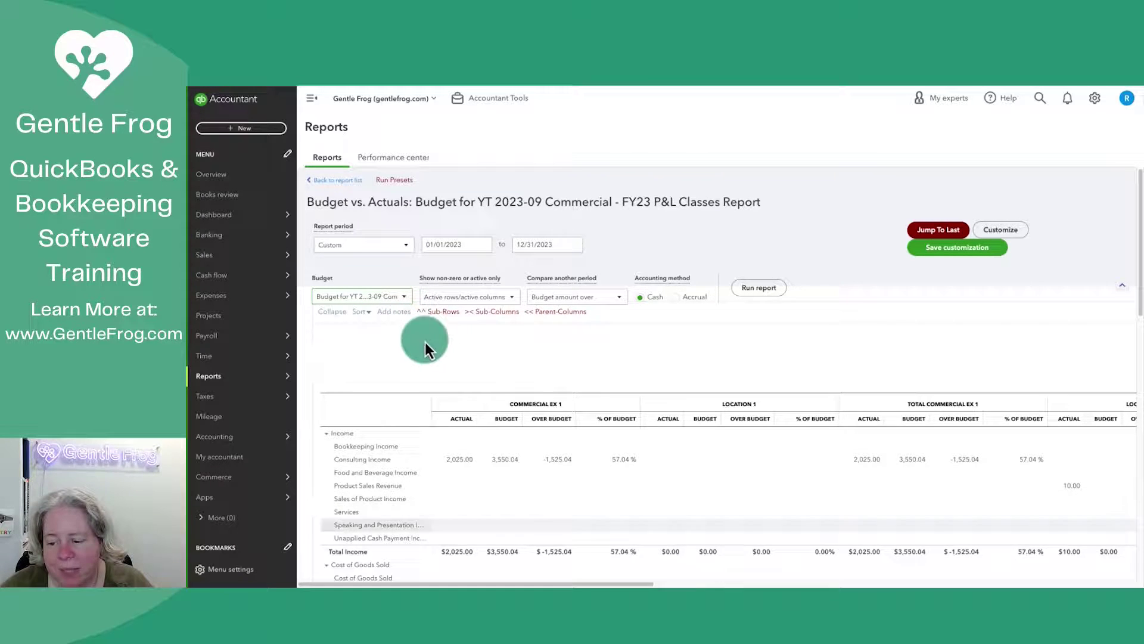
pyautogui.moveTo(645, 584); pyautogui.dragTo(612, 582)
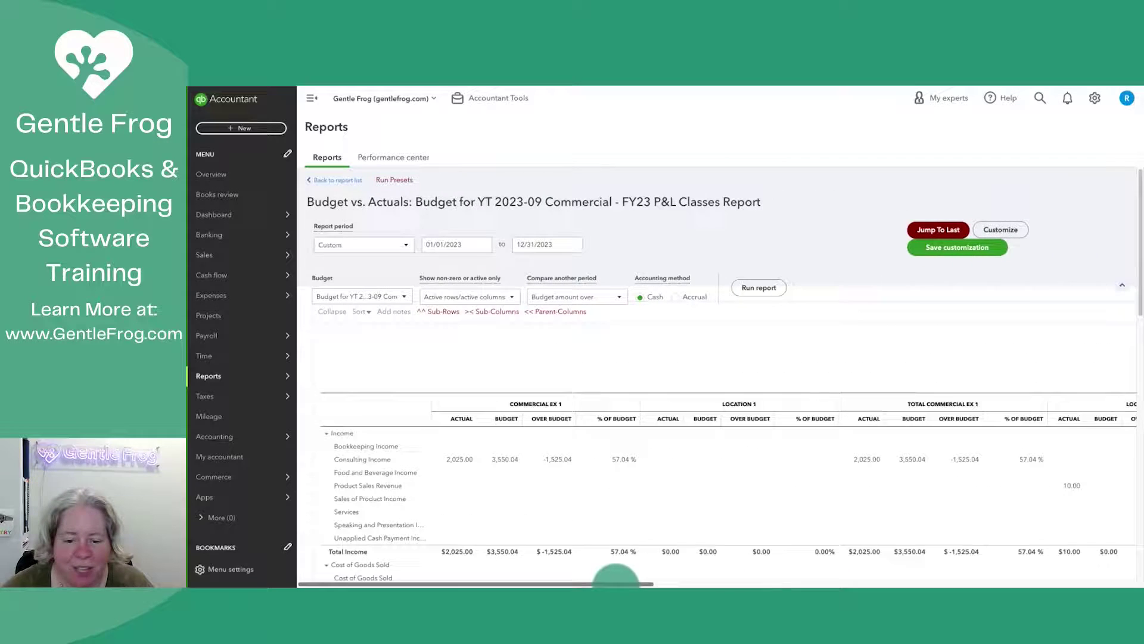
pyautogui.scroll(-2, 1021, 480)
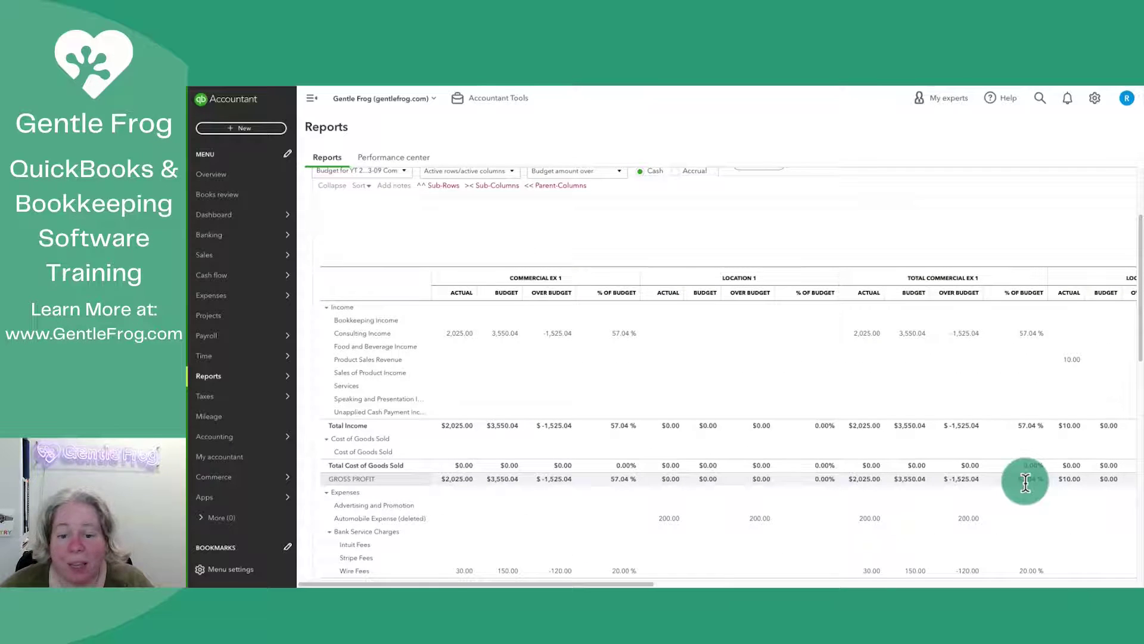
pyautogui.scroll(2, 1025, 482)
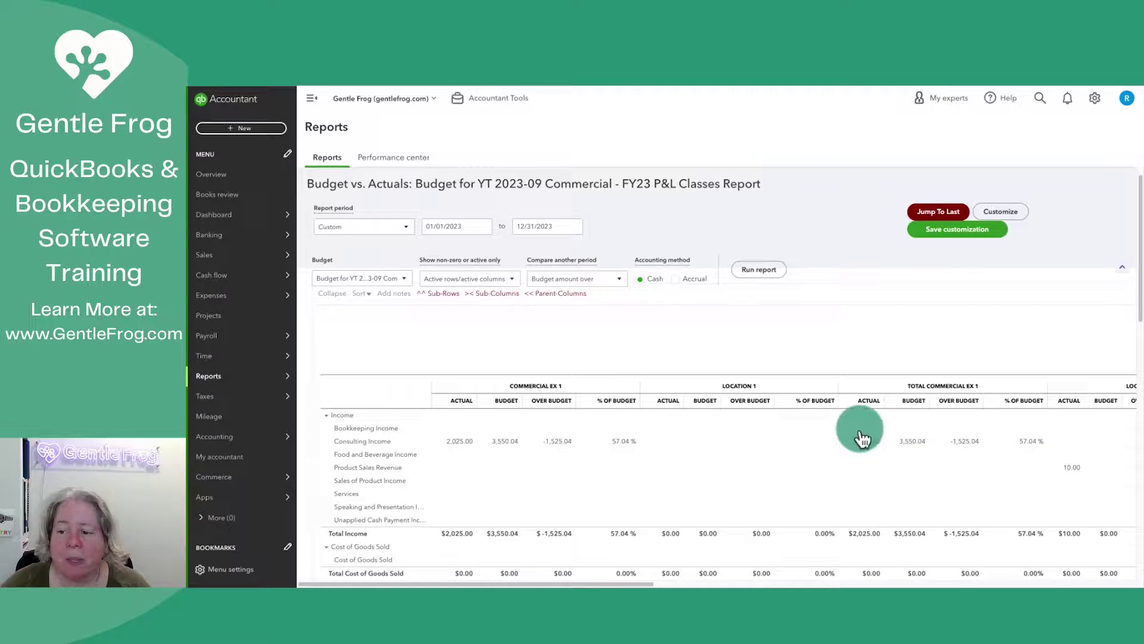
# Step: Rerun Budget vs. Actuals showing only accounts with budgeted amounts
pyautogui.click(1010, 213)
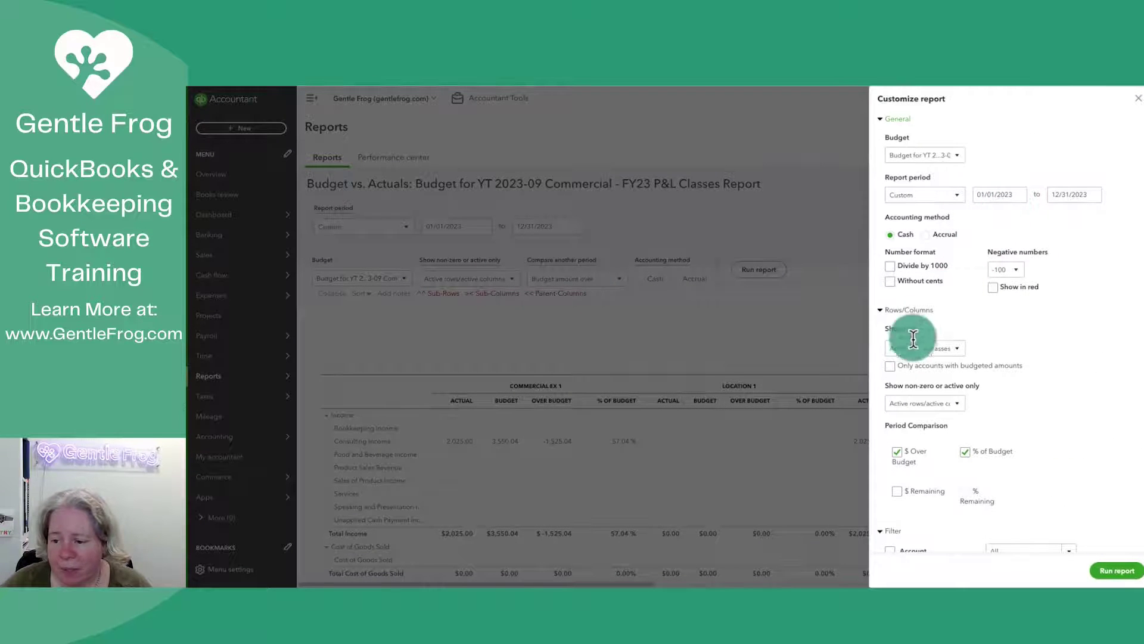
pyautogui.click(891, 366)
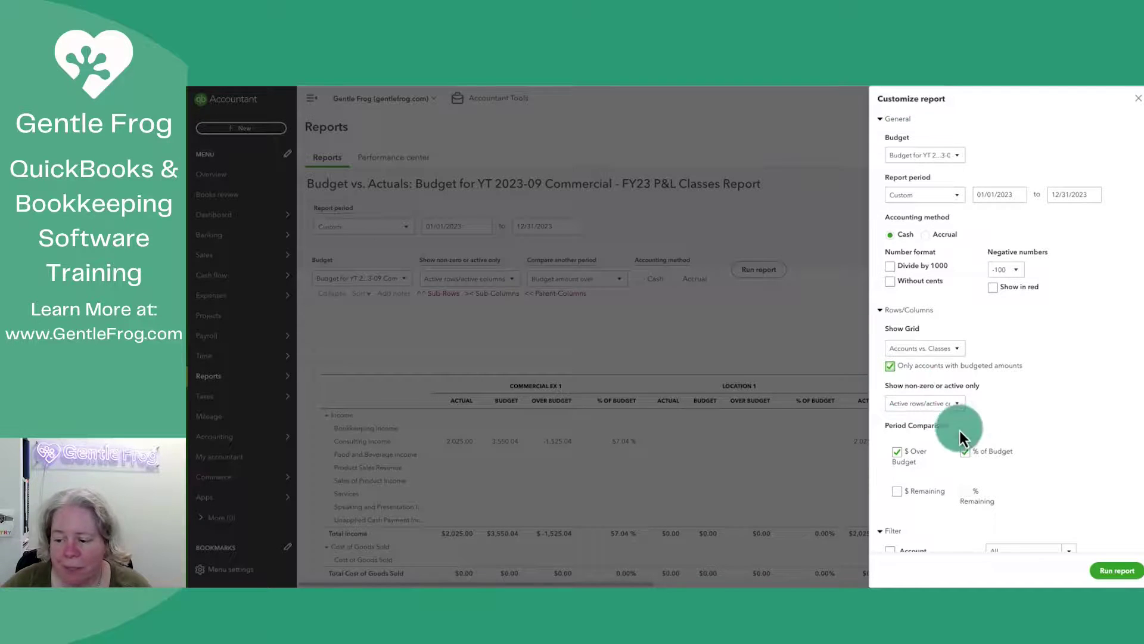
pyautogui.click(1118, 571)
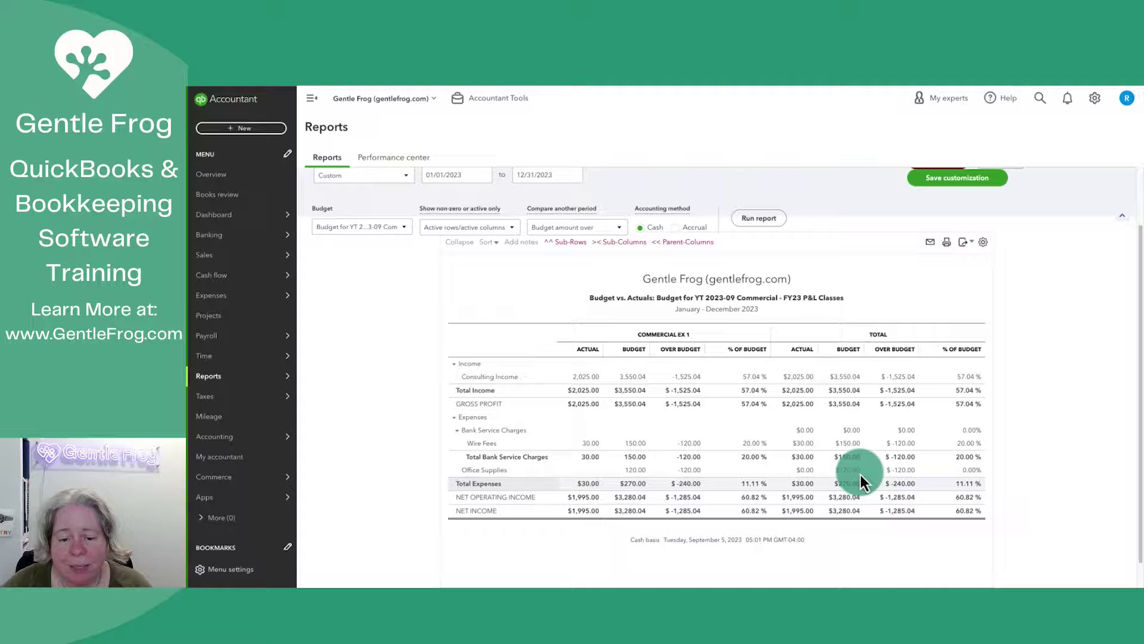
# Step: Save the customization as a Budget vs. Actuals custom report, fixing the invalid name first
pyautogui.scroll(2, 1057, 331)
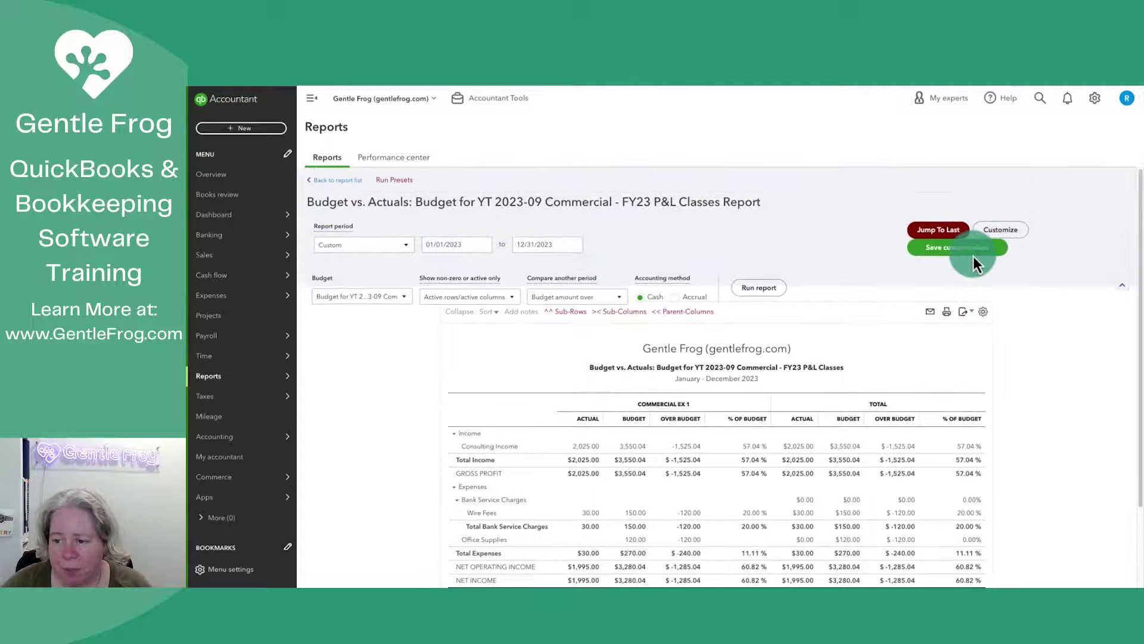
pyautogui.click(973, 250)
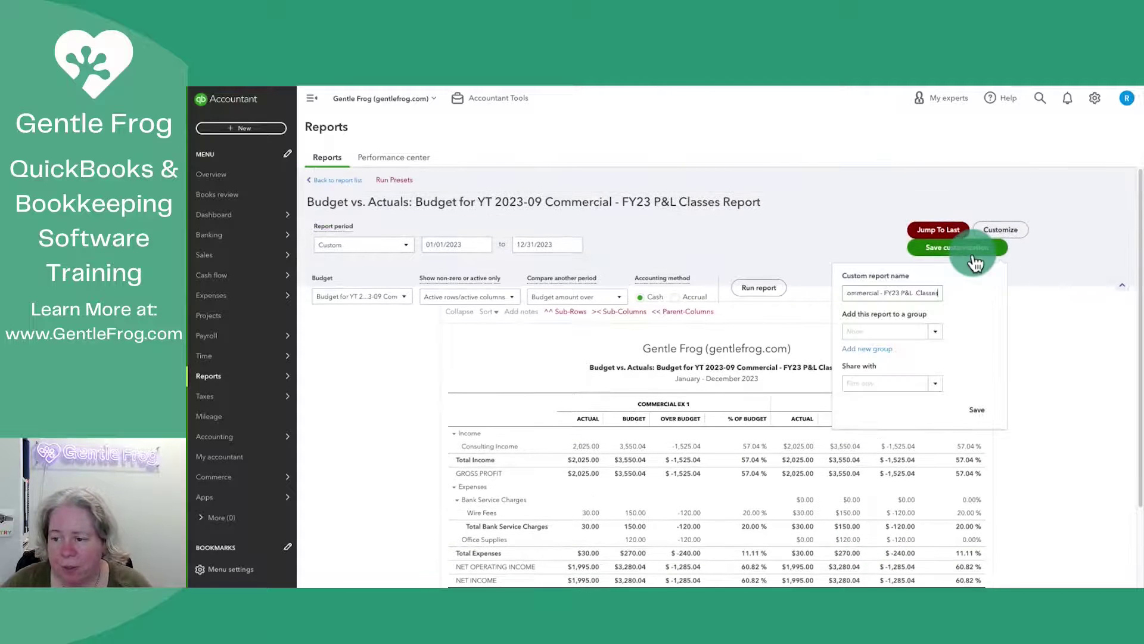
pyautogui.click(978, 398)
pyautogui.click(676, 359)
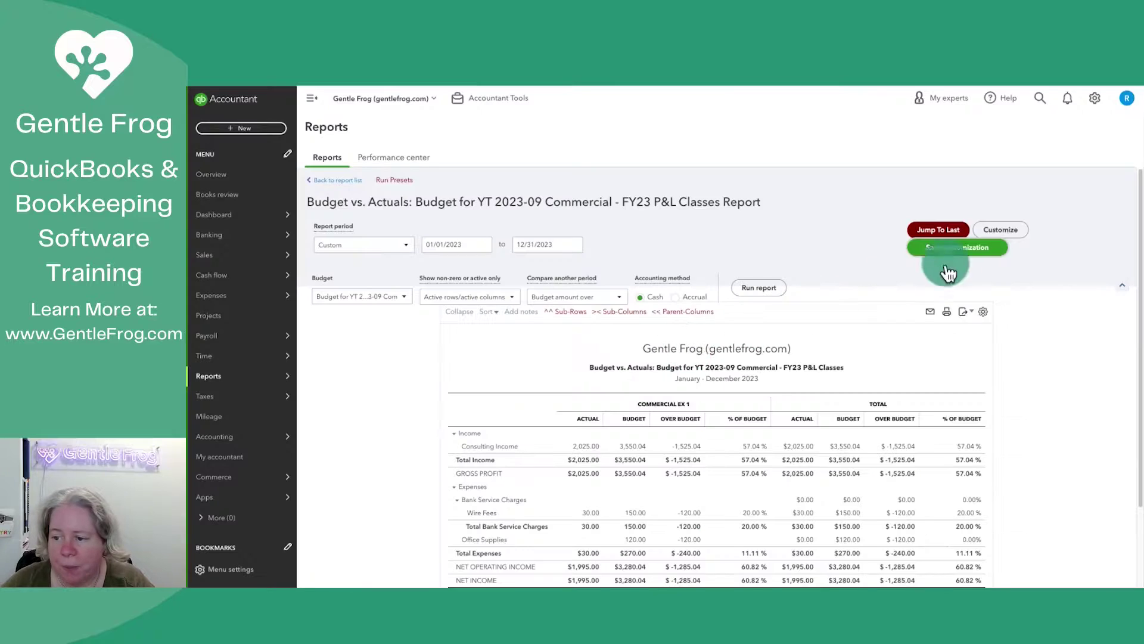
pyautogui.click(957, 248)
pyautogui.click(899, 294)
pyautogui.press('End')
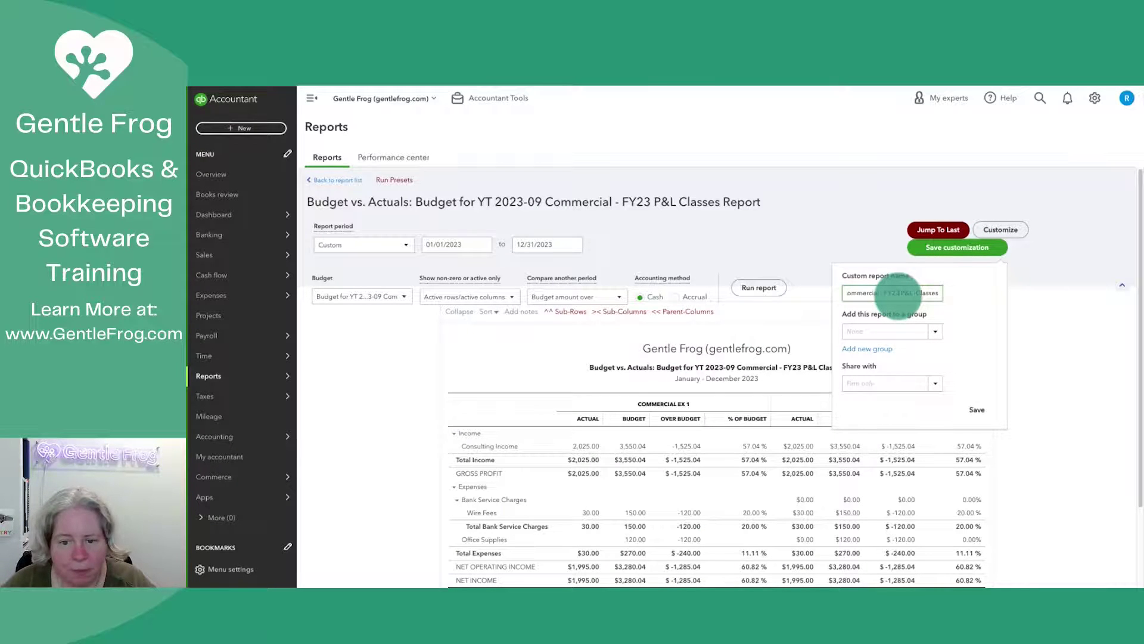
pyautogui.press('Home')
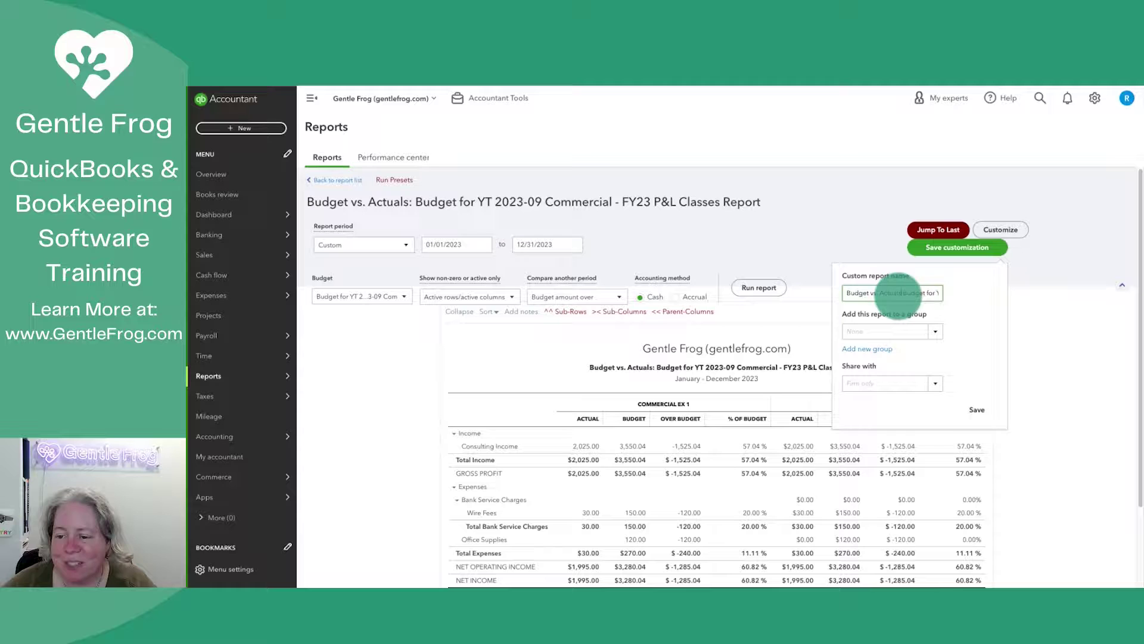
pyautogui.click(977, 409)
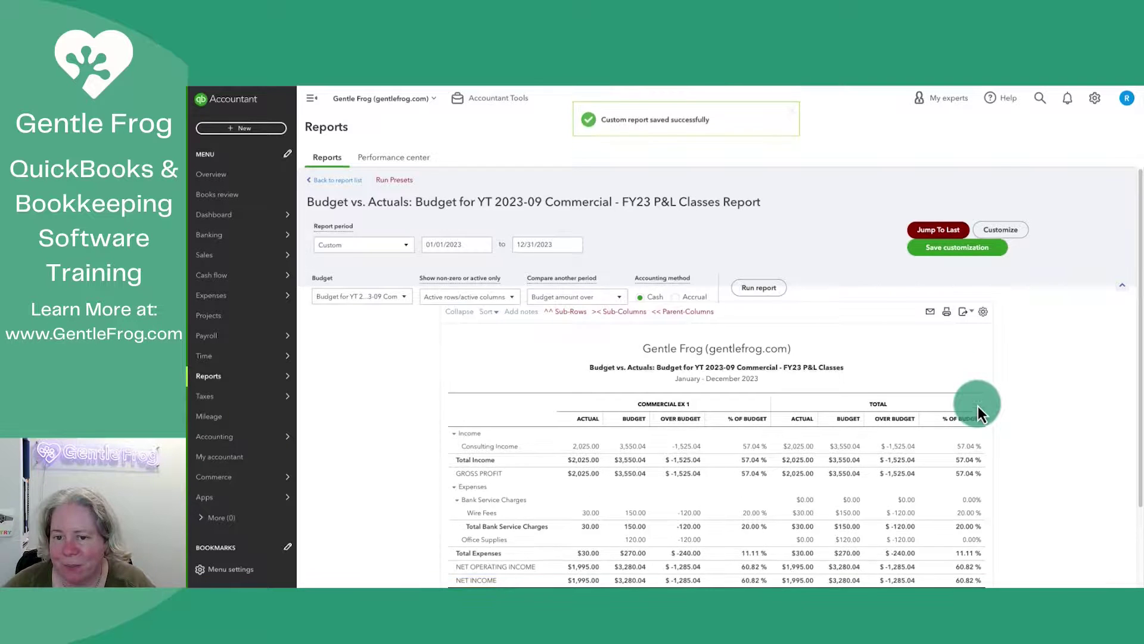
pyautogui.scroll(-1, 978, 406)
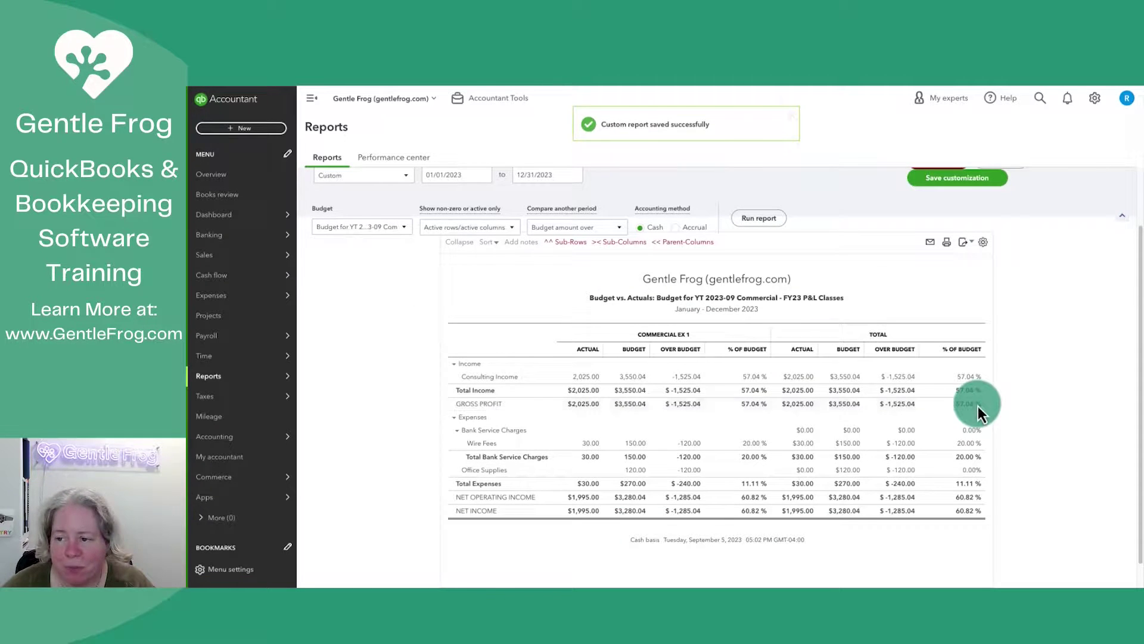
# Step: Open the Commercial budget for editing from the Budgeting list
pyautogui.click(1098, 103)
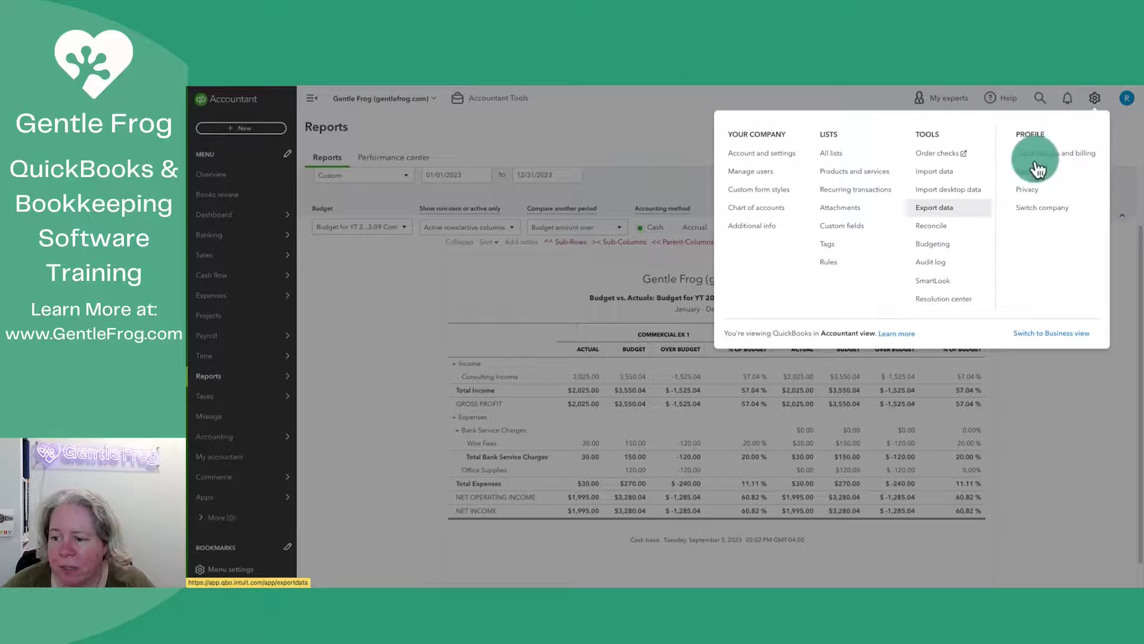
pyautogui.click(951, 248)
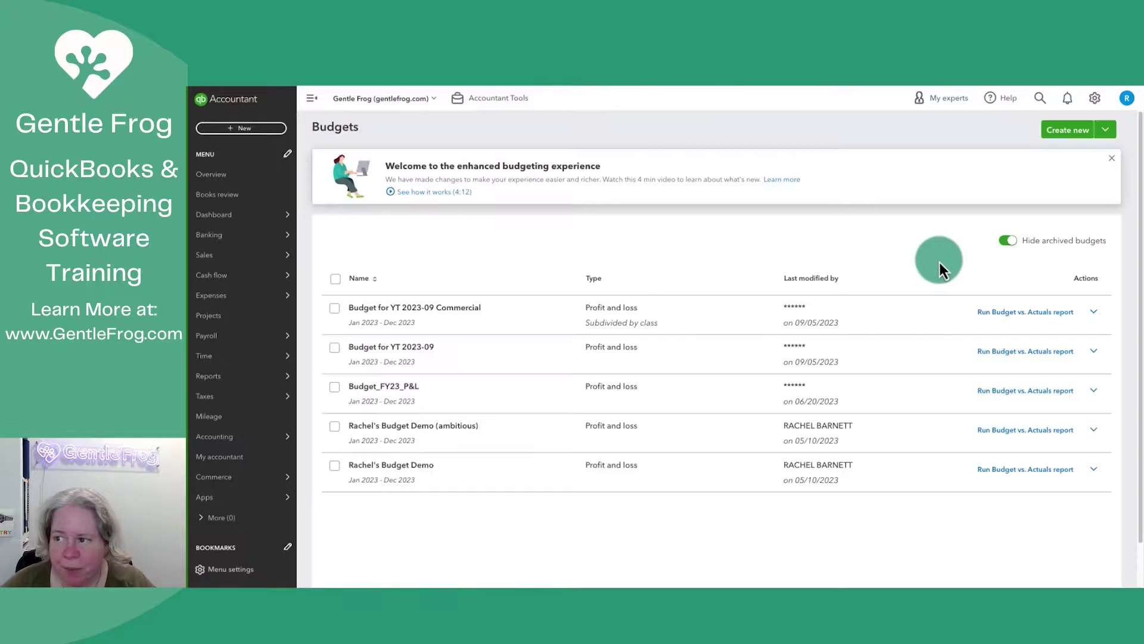
pyautogui.click(1092, 313)
pyautogui.click(996, 363)
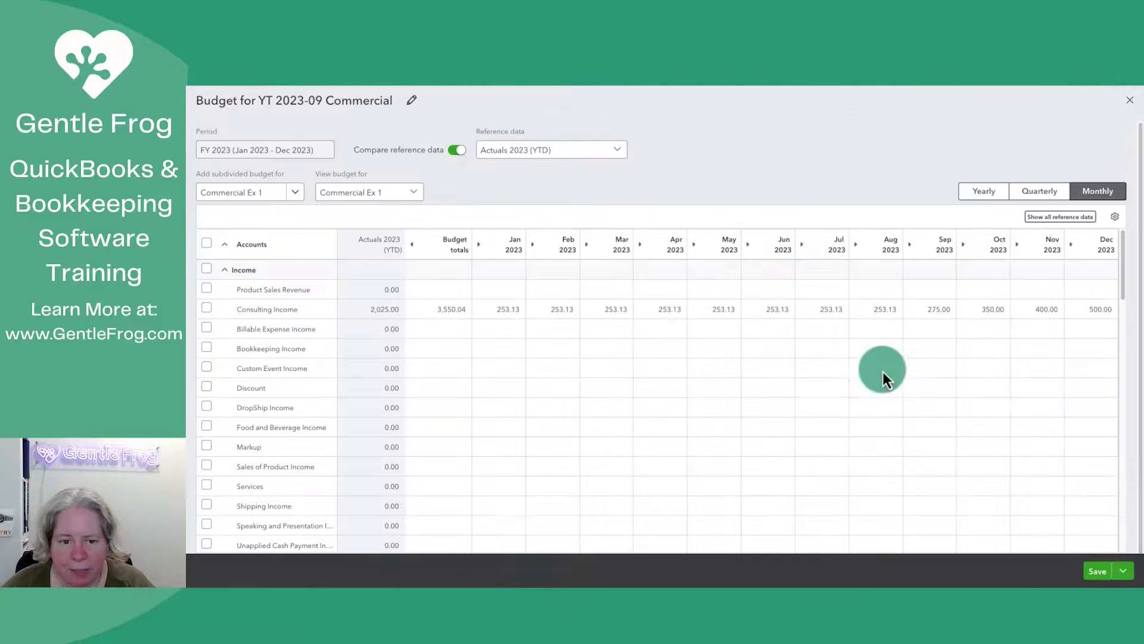
pyautogui.scroll(-10, 441, 392)
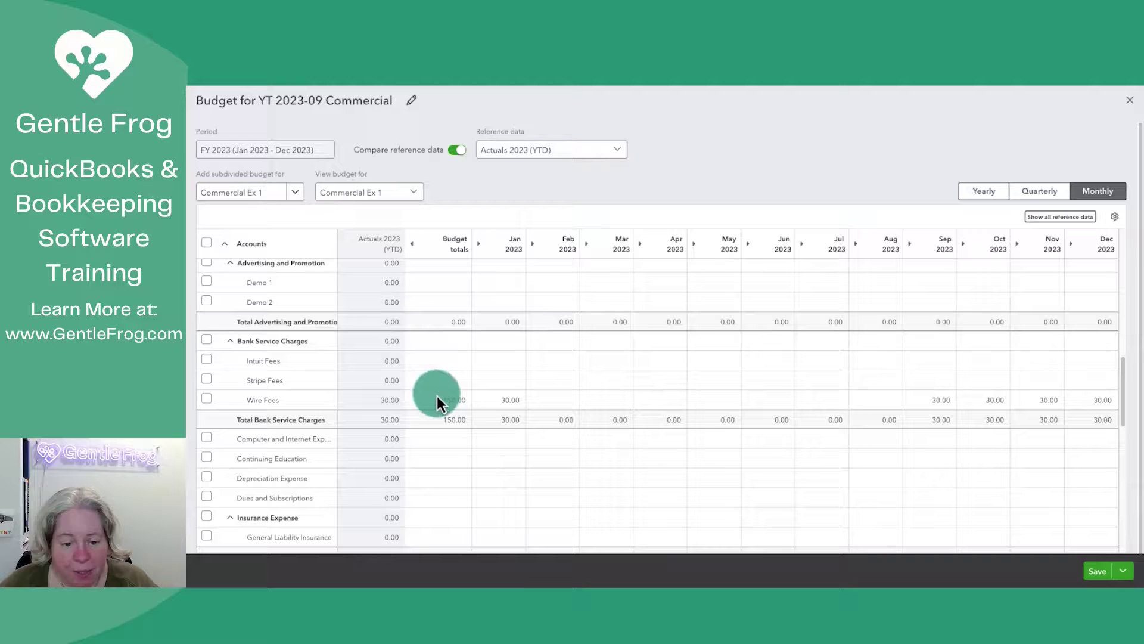
# Step: Clear the 150 Wire Fees total, spread zero across all months, then save and close
pyautogui.click(430, 402)
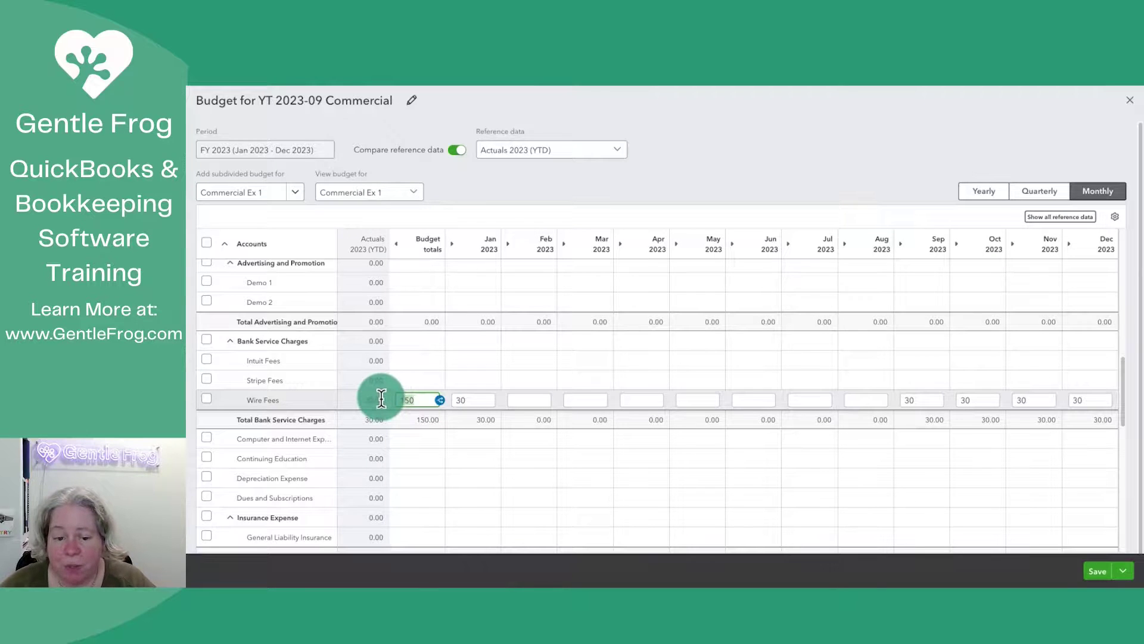
pyautogui.press('BackSpace')
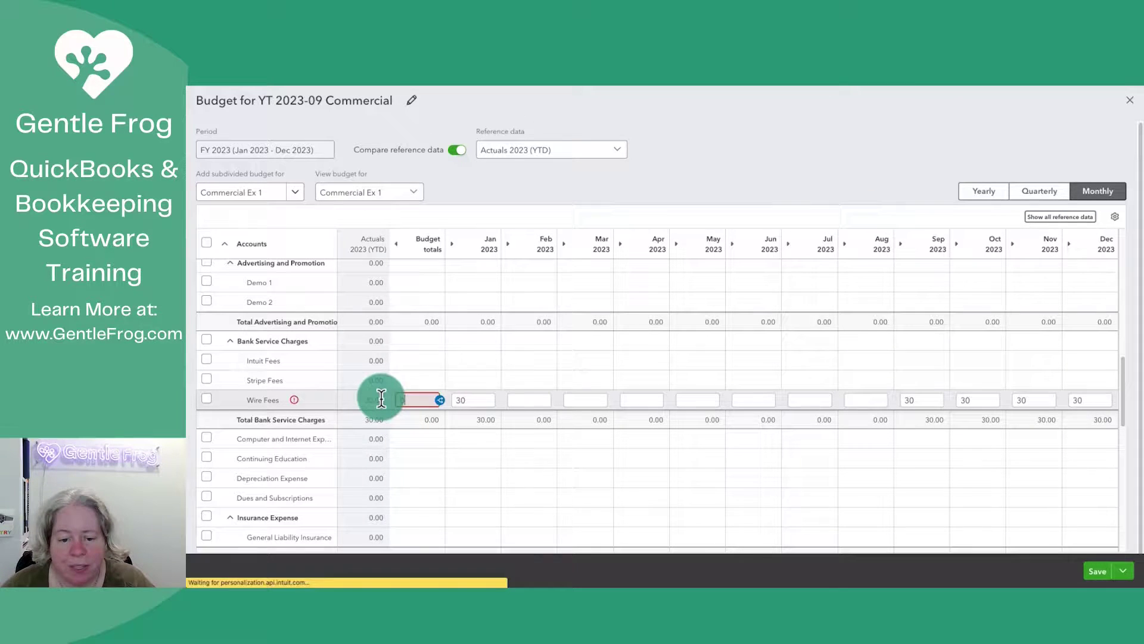
pyautogui.click(440, 400)
pyautogui.click(462, 407)
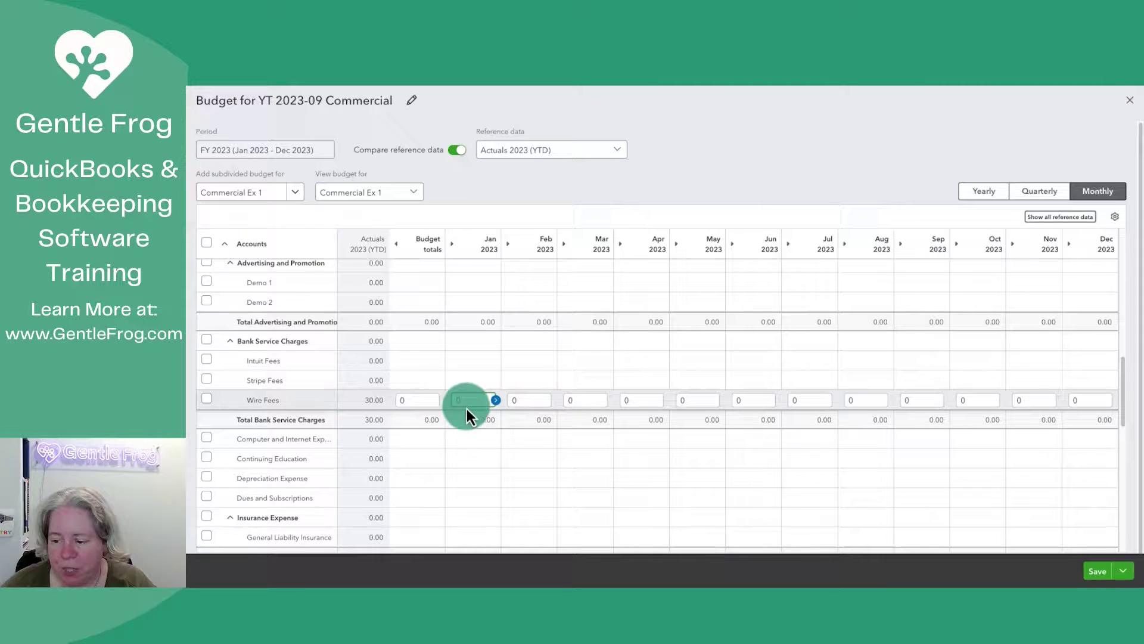
pyautogui.click(1100, 574)
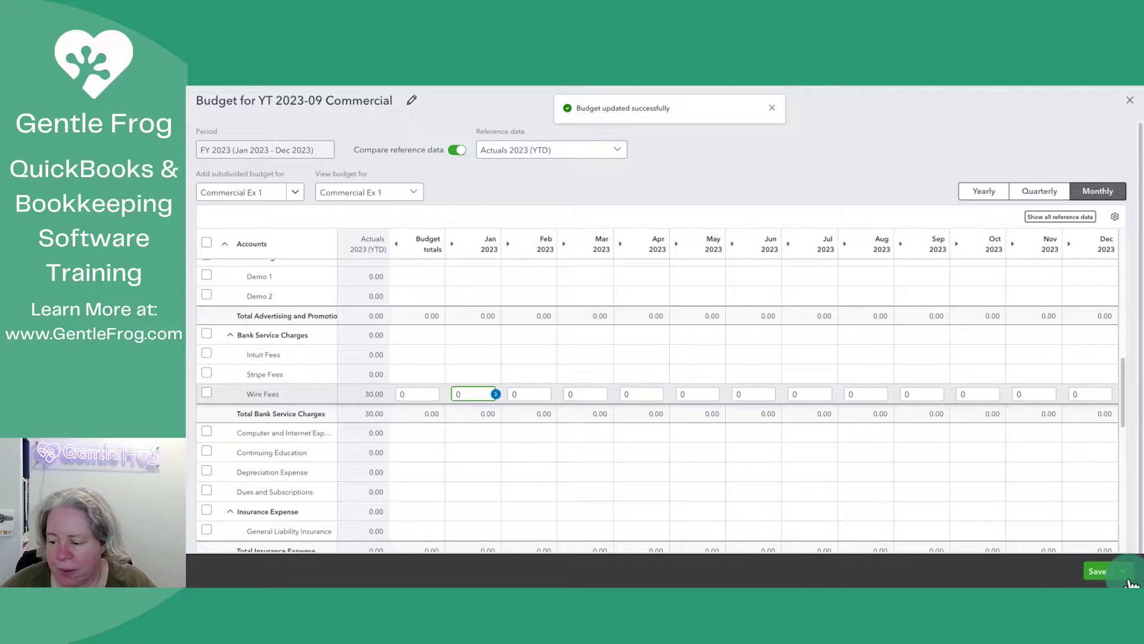
pyautogui.click(1124, 572)
pyautogui.click(1106, 553)
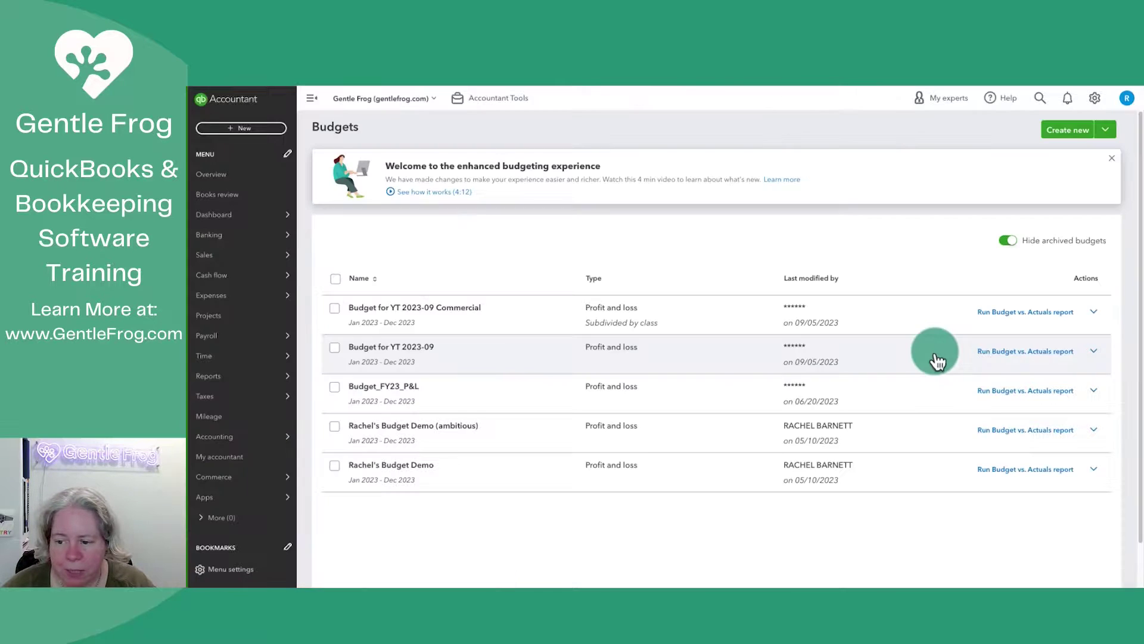
# Step: Open the saved custom Budget vs. Actuals report, now showing Wire Fees budgeted at 0.00
pyautogui.click(1065, 312)
pyautogui.scroll(-2, 717, 370)
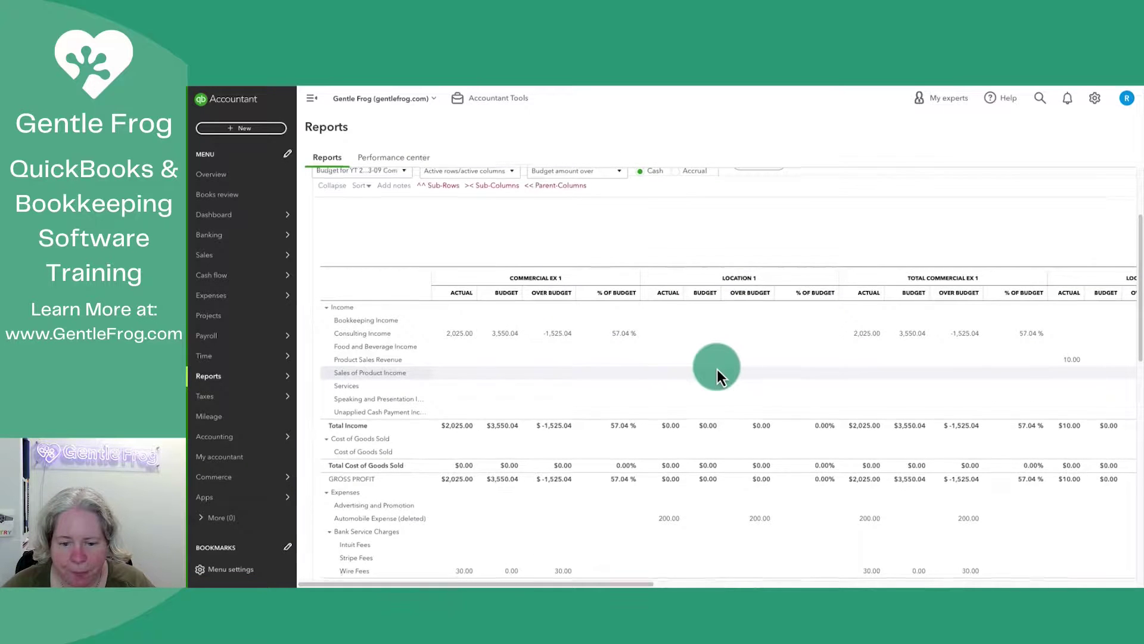
pyautogui.click(322, 377)
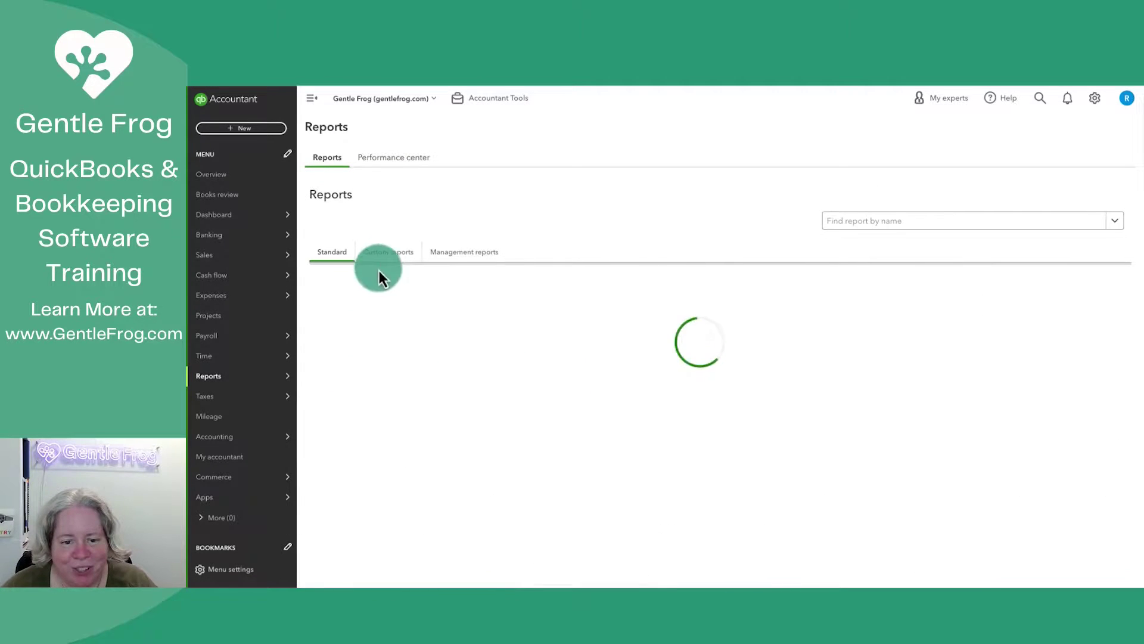
pyautogui.click(388, 254)
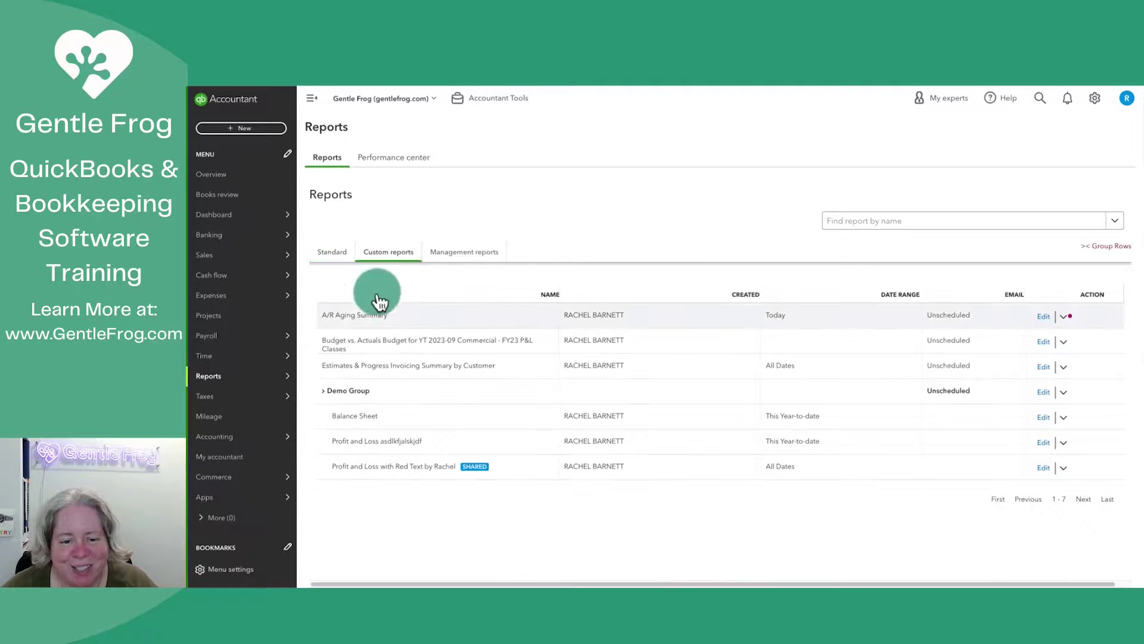
pyautogui.click(365, 345)
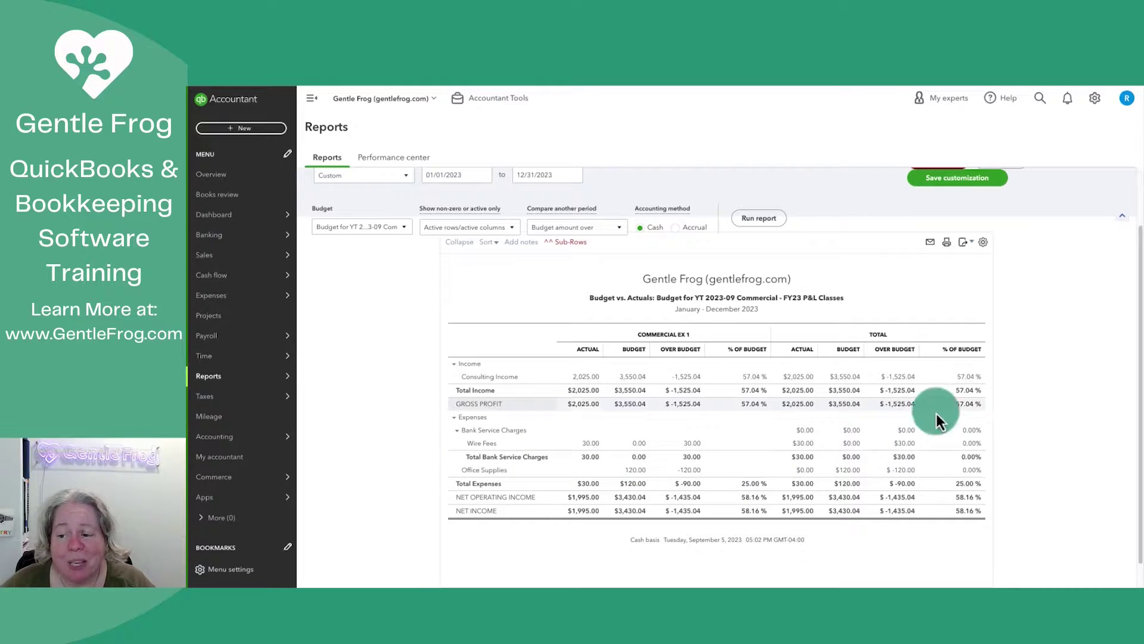
pyautogui.scroll(2, 1068, 393)
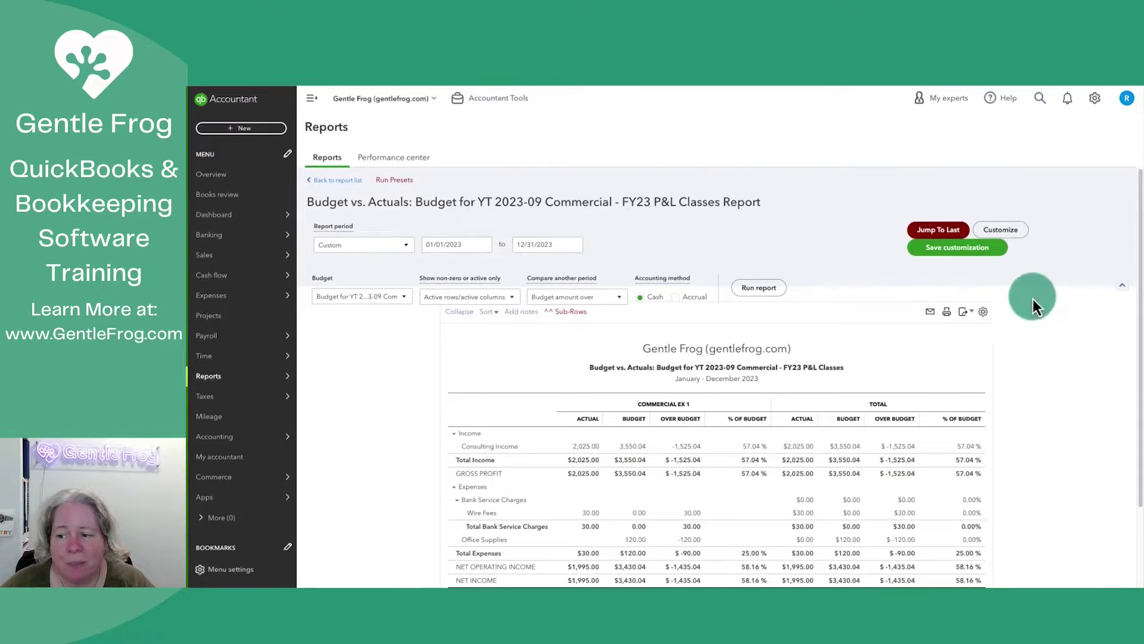